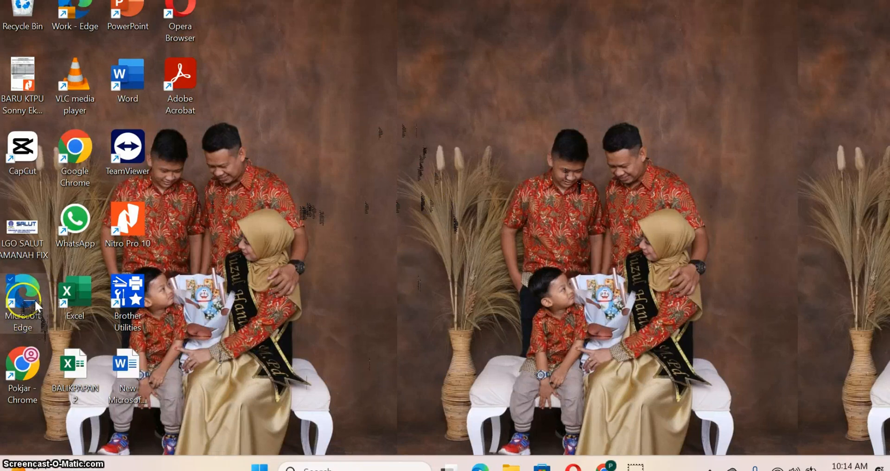
Step: Open elearning.ut.ac.id in Microsoft Edge and continue past the security notice to the e-learning home page
{"action": "double_click", "coordinate": [24, 297]}
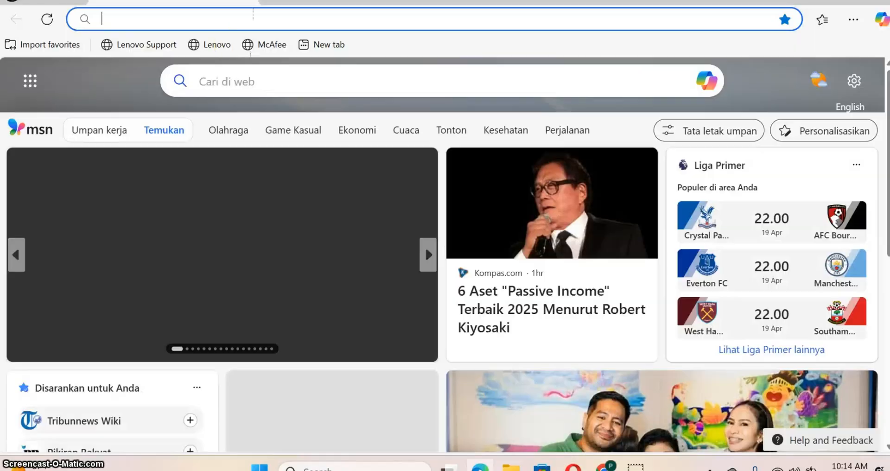
{"action": "left_click", "coordinate": [205, 21]}
{"action": "type", "text": "elearning.ut.ac.id"}
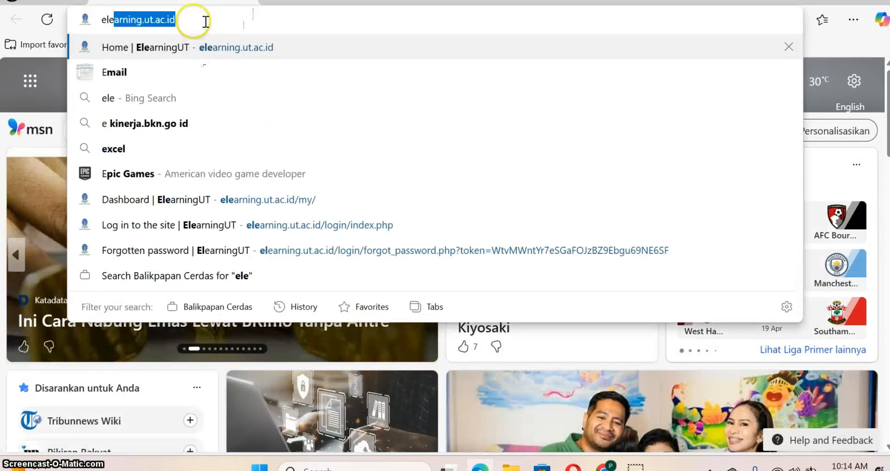
{"action": "left_click", "coordinate": [139, 48]}
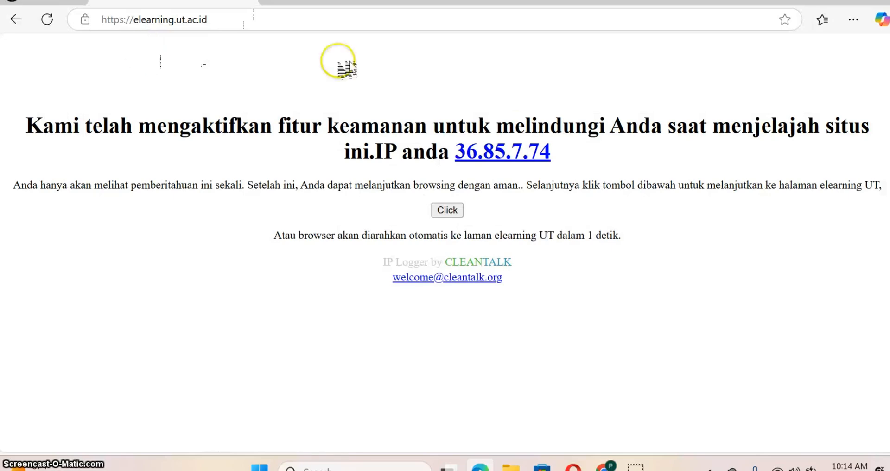
{"action": "left_click", "coordinate": [446, 210]}
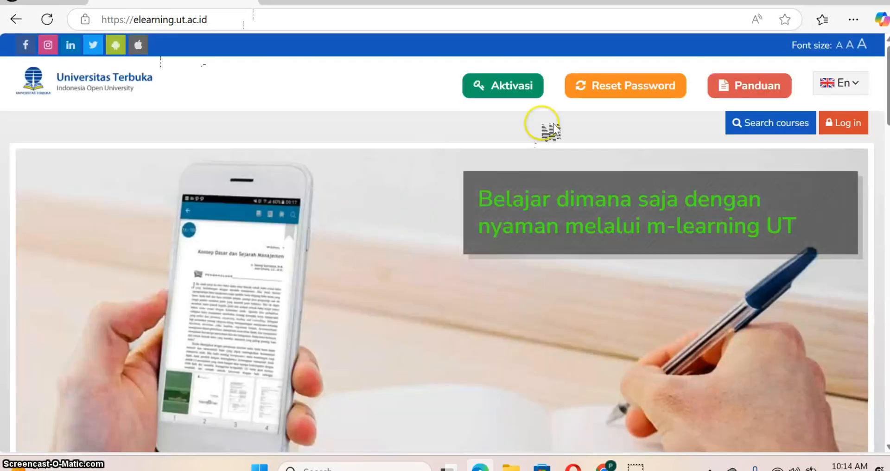
Step: Log in to the e-learning site with the saved username and password
{"action": "left_click", "coordinate": [846, 123]}
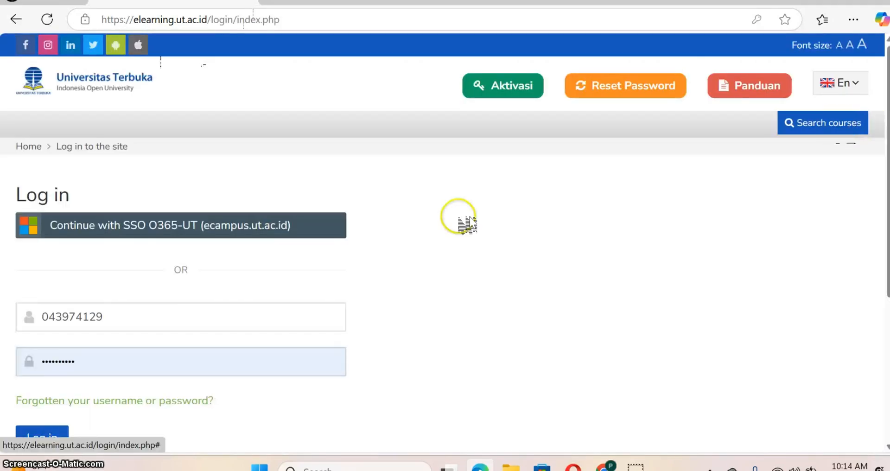
{"action": "left_click", "coordinate": [123, 362]}
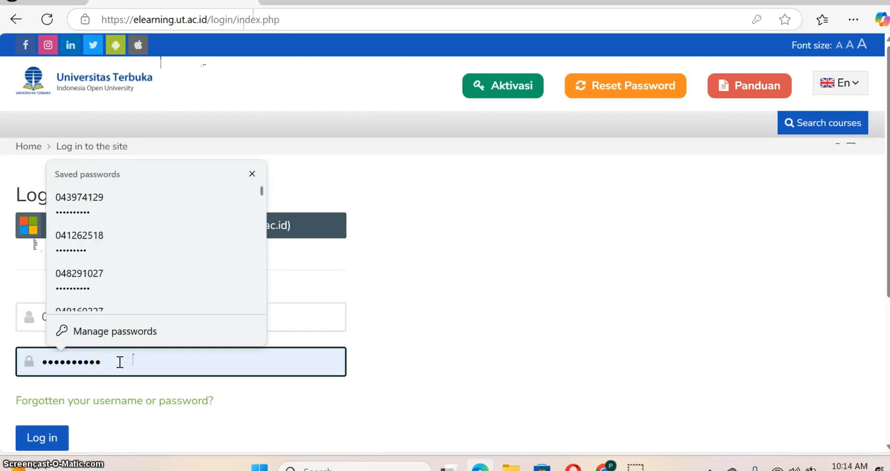
{"action": "left_click", "coordinate": [106, 364]}
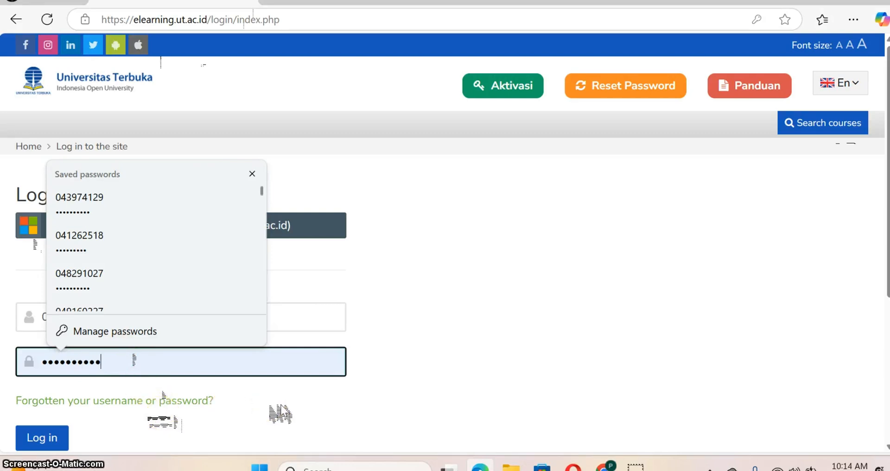
{"action": "left_click", "coordinate": [50, 437]}
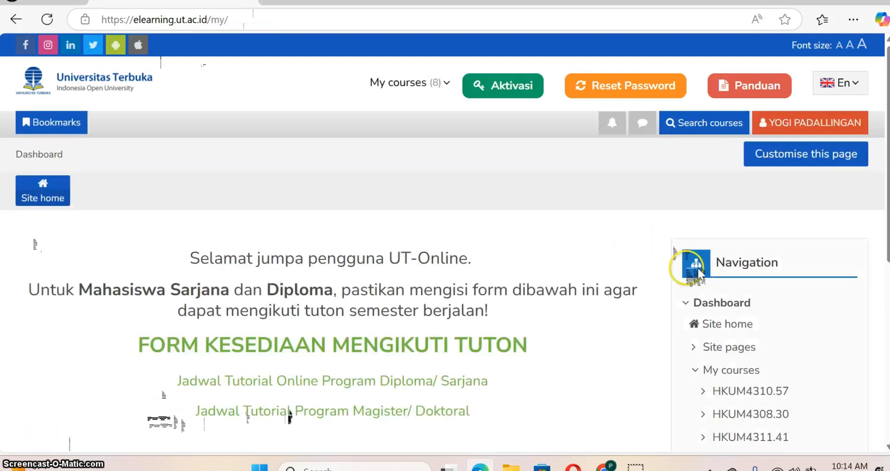
Step: Look over the dashboard, its navigation block and the list of enrolled courses
{"action": "scroll", "coordinate": [616, 278], "scroll_direction": "down", "scroll_amount": 2}
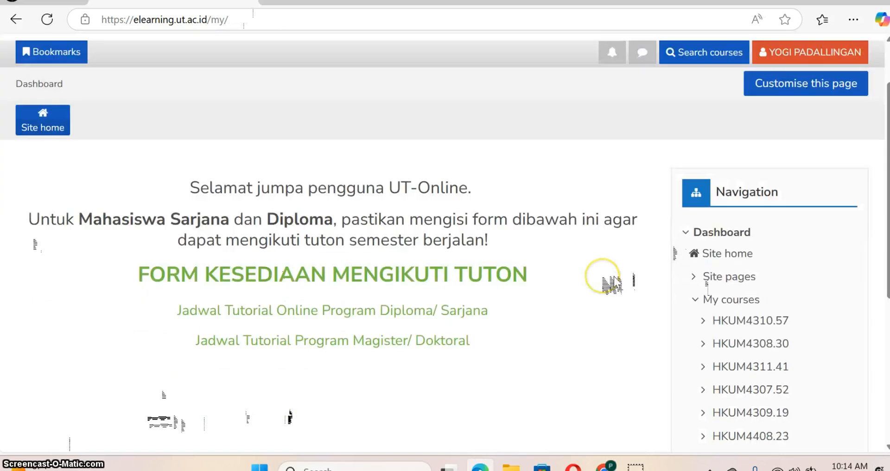
{"action": "scroll", "coordinate": [603, 280], "scroll_direction": "up", "scroll_amount": 2}
{"action": "scroll", "coordinate": [529, 297], "scroll_direction": "down", "scroll_amount": 5}
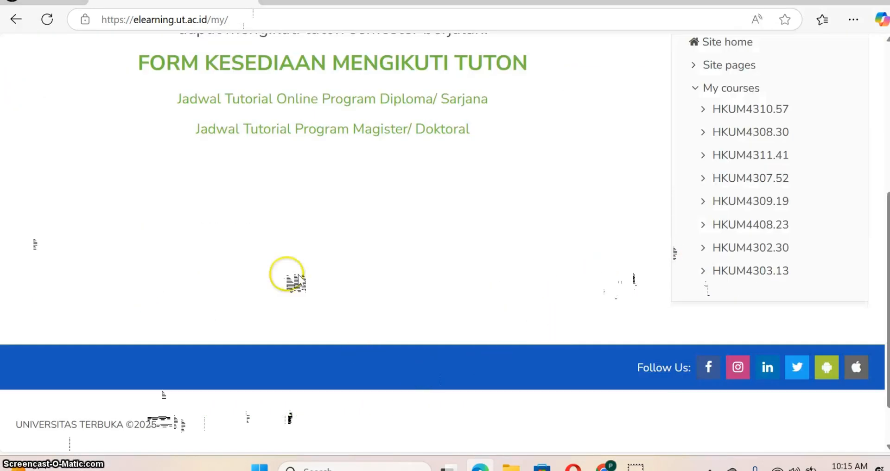
{"action": "scroll", "coordinate": [371, 292], "scroll_direction": "up", "scroll_amount": 5}
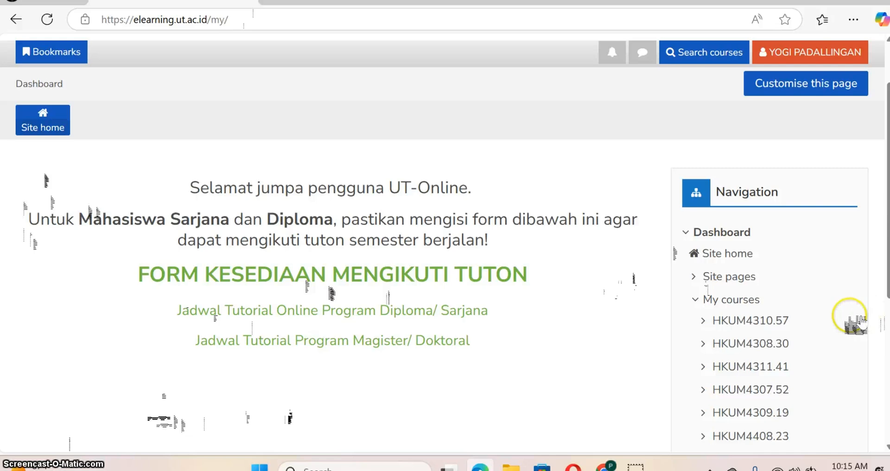
{"action": "scroll", "coordinate": [872, 320], "scroll_direction": "down", "scroll_amount": 3}
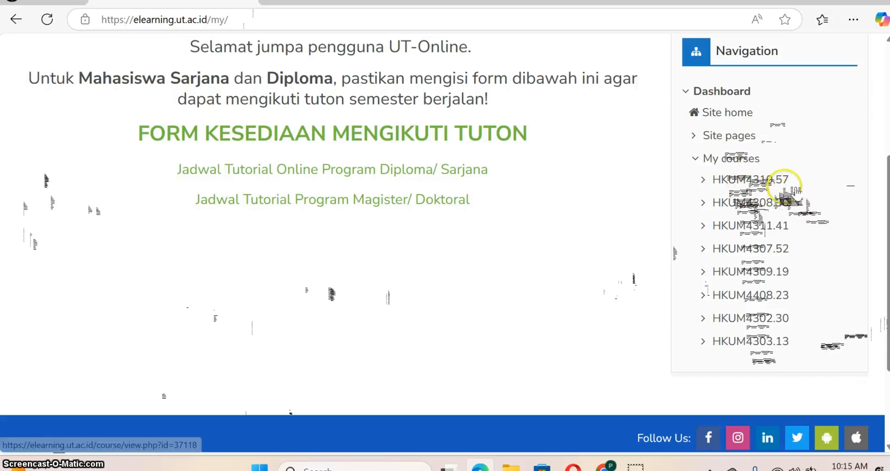
{"action": "scroll", "coordinate": [787, 181], "scroll_direction": "up", "scroll_amount": 5}
{"action": "left_click", "coordinate": [405, 82]}
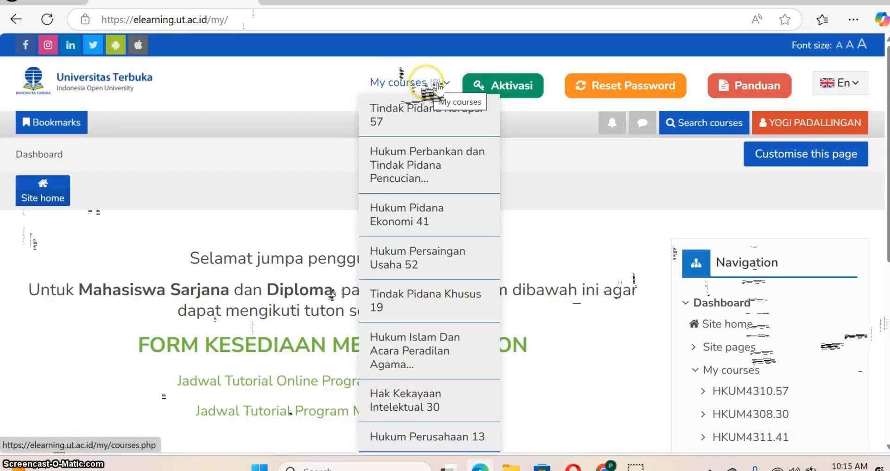
Step: Switch the site's display language from English to Indonesian
{"action": "left_click", "coordinate": [843, 83]}
{"action": "left_click", "coordinate": [847, 86]}
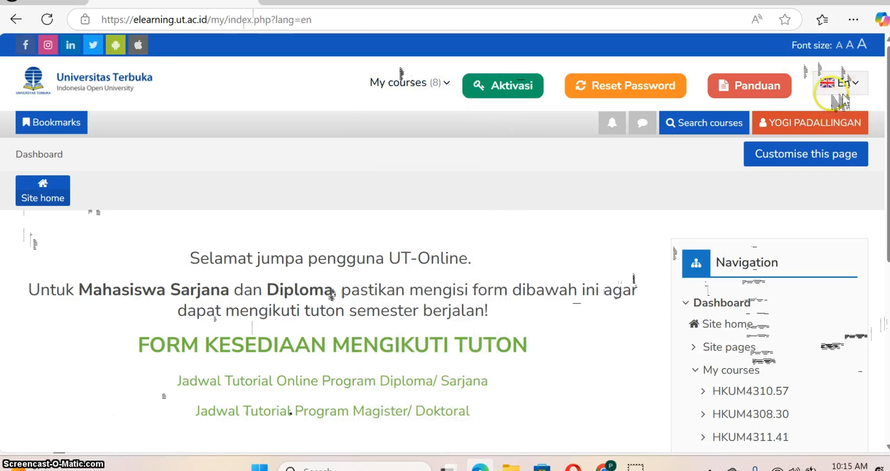
{"action": "left_click", "coordinate": [843, 111]}
Step: Look through the Kelasku course list and open the full Kelasku overview page
{"action": "left_click", "coordinate": [412, 82]}
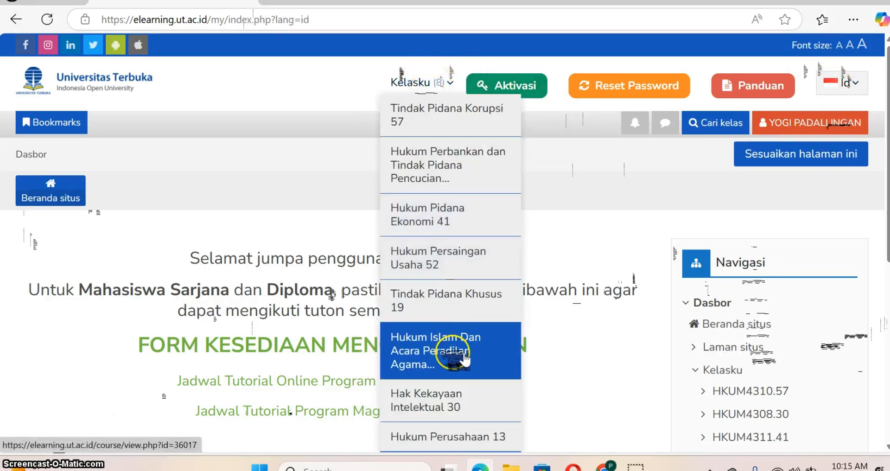
{"action": "scroll", "coordinate": [455, 361], "scroll_direction": "down", "scroll_amount": 1}
{"action": "scroll", "coordinate": [454, 318], "scroll_direction": "up", "scroll_amount": 1}
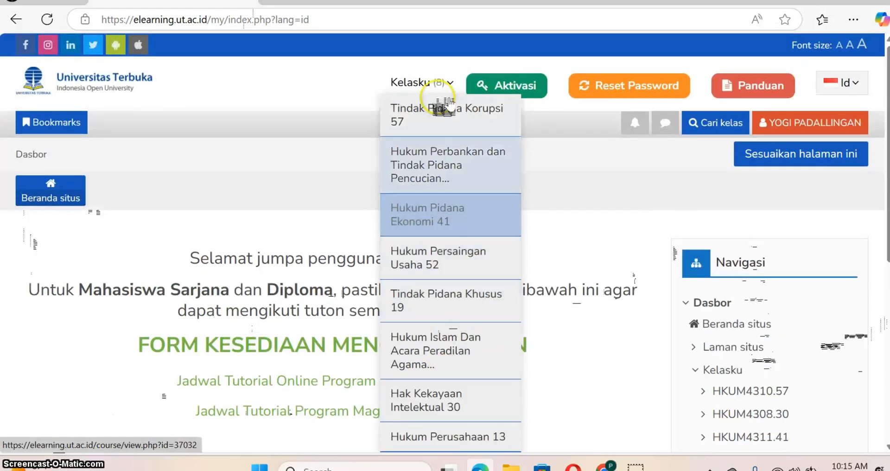
{"action": "left_click", "coordinate": [421, 83]}
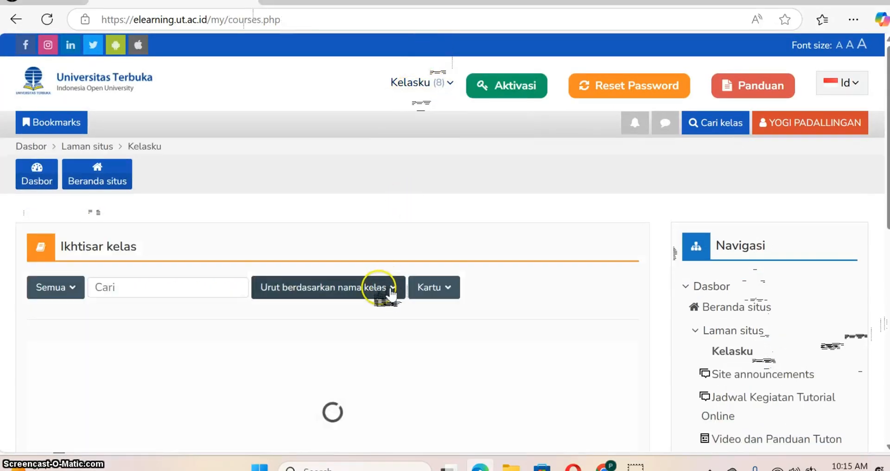
Step: Browse the enrolled course cards and open the Hak Kekayaan Intelektual 30 course
{"action": "scroll", "coordinate": [378, 297], "scroll_direction": "down", "scroll_amount": 5}
{"action": "scroll", "coordinate": [587, 320], "scroll_direction": "down", "scroll_amount": 3}
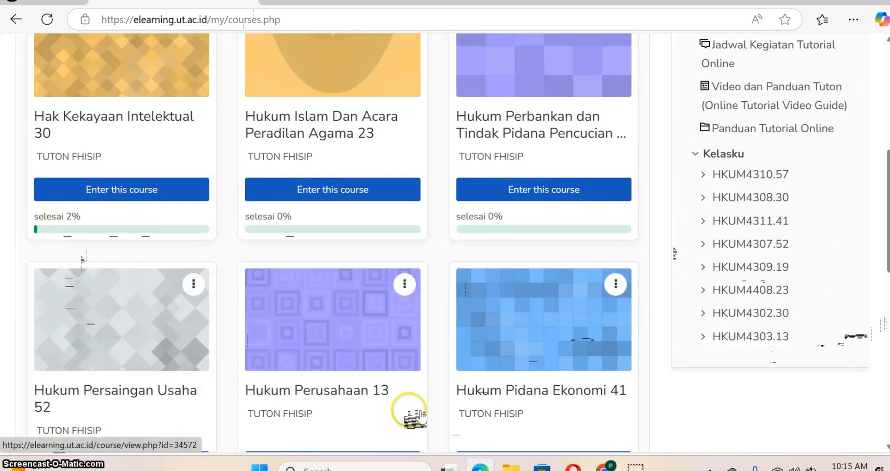
{"action": "scroll", "coordinate": [403, 404], "scroll_direction": "down", "scroll_amount": 3}
{"action": "scroll", "coordinate": [387, 359], "scroll_direction": "up", "scroll_amount": 8}
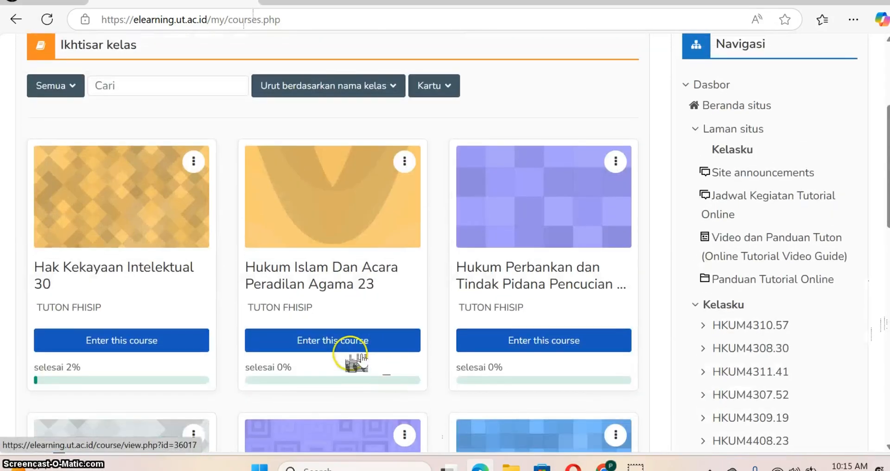
{"action": "scroll", "coordinate": [121, 357], "scroll_direction": "down", "scroll_amount": 3}
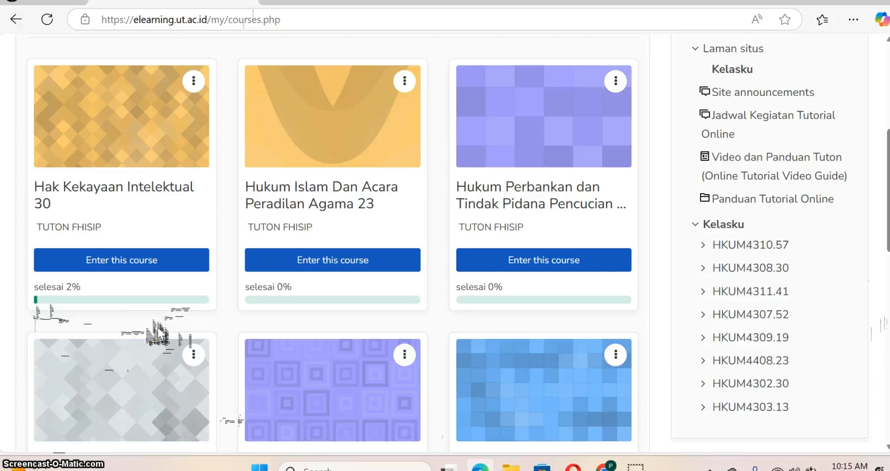
{"action": "scroll", "coordinate": [158, 331], "scroll_direction": "up", "scroll_amount": 5}
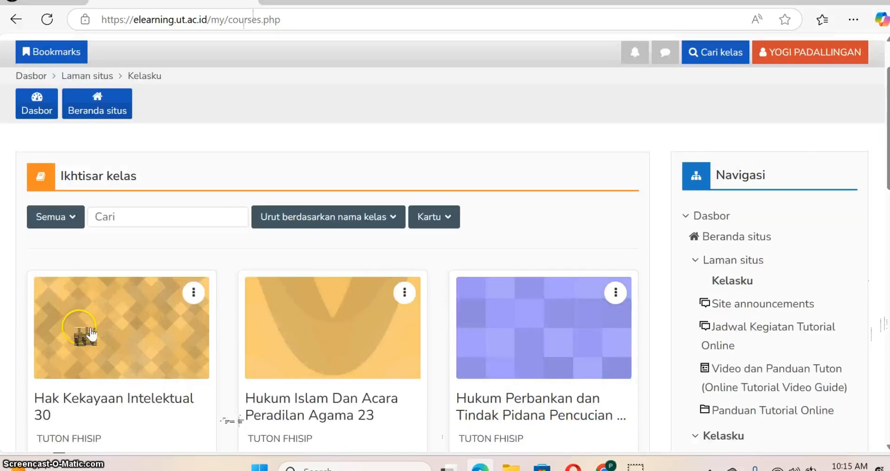
{"action": "left_click", "coordinate": [77, 405]}
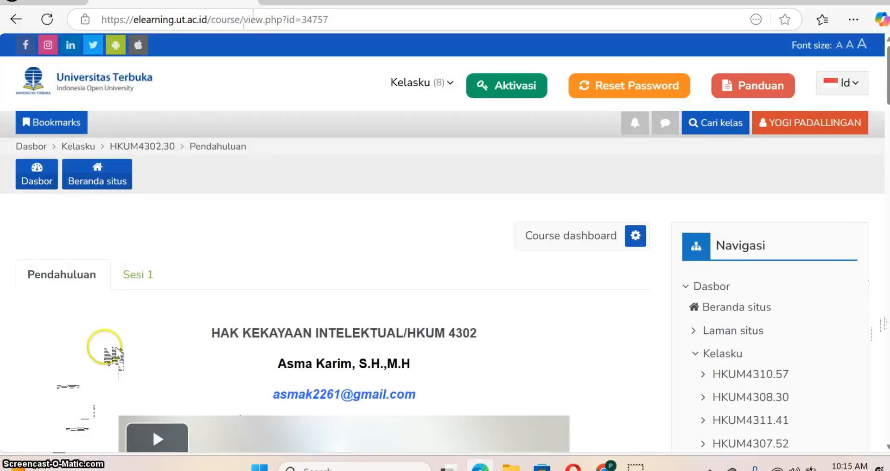
Step: Open Forum Perkenalan from the course's Pendahuluan section and review its instructions and discussion list
{"action": "scroll", "coordinate": [167, 316], "scroll_direction": "down", "scroll_amount": 2}
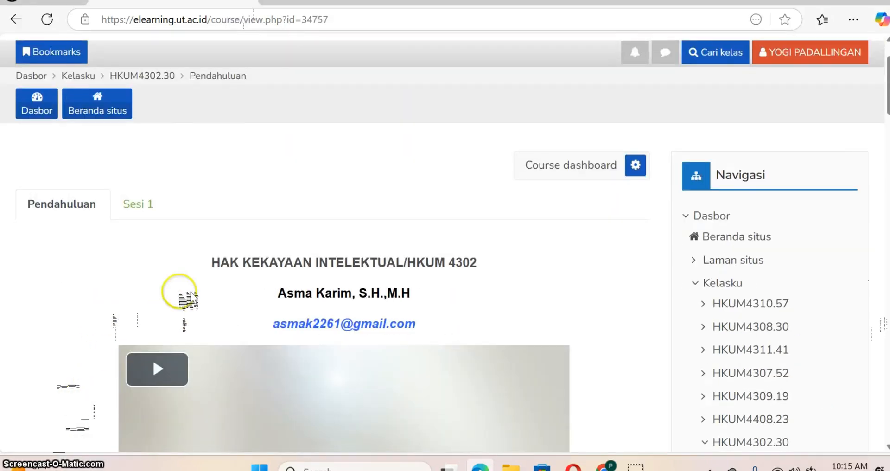
{"action": "scroll", "coordinate": [169, 288], "scroll_direction": "down", "scroll_amount": 15}
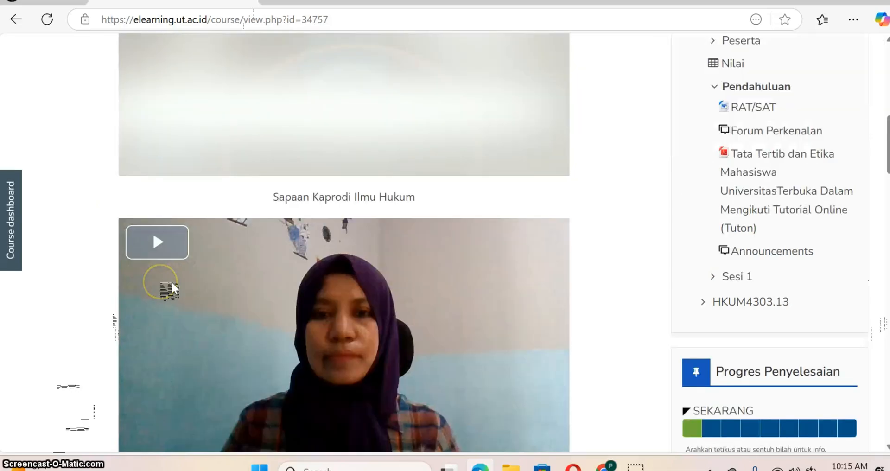
{"action": "scroll", "coordinate": [171, 291], "scroll_direction": "down", "scroll_amount": 15}
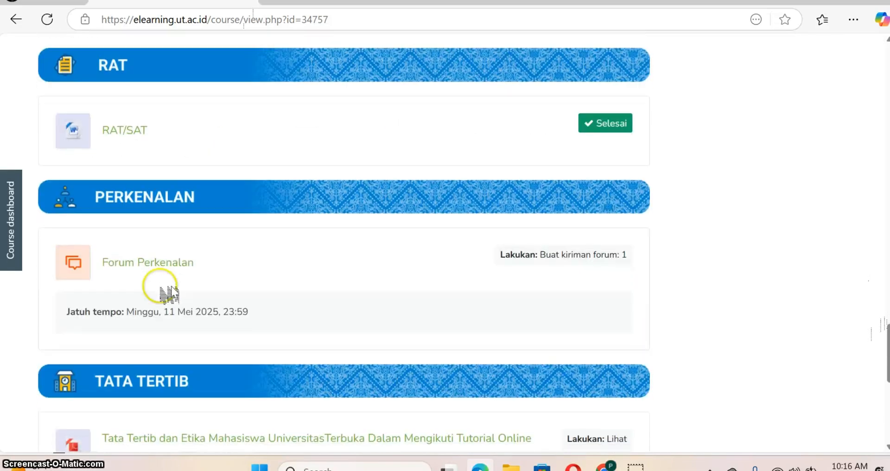
{"action": "left_click", "coordinate": [137, 271]}
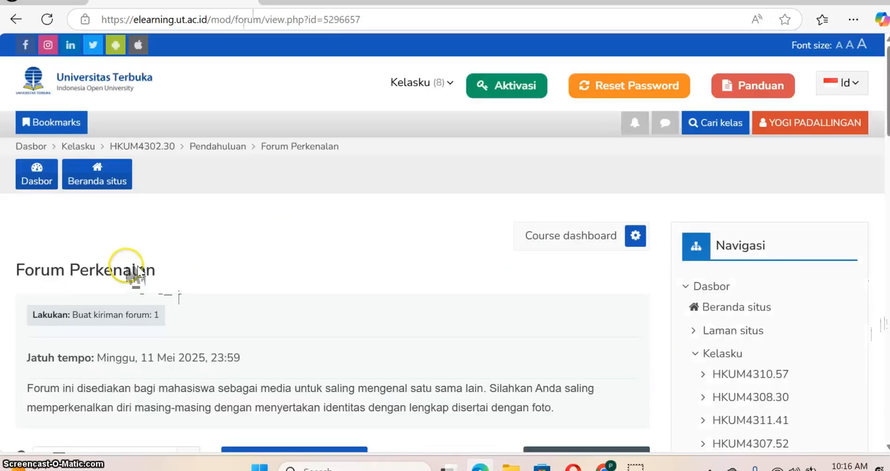
{"action": "scroll", "coordinate": [132, 278], "scroll_direction": "down", "scroll_amount": 5}
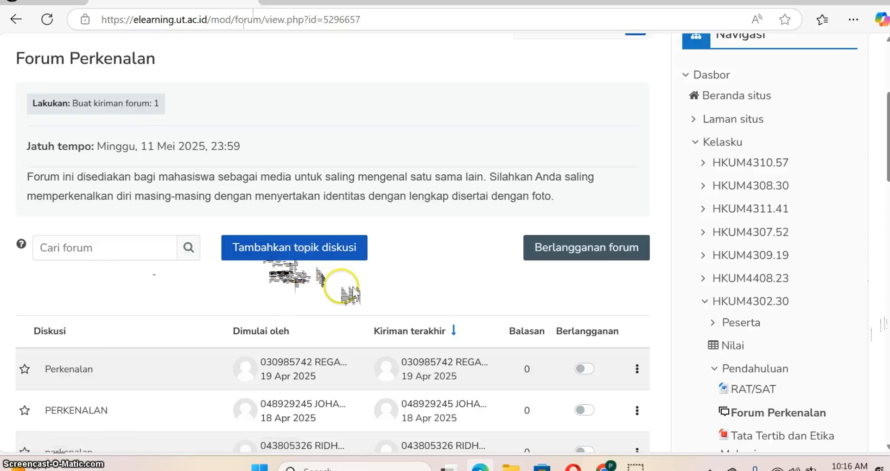
{"action": "scroll", "coordinate": [366, 295], "scroll_direction": "down", "scroll_amount": 3}
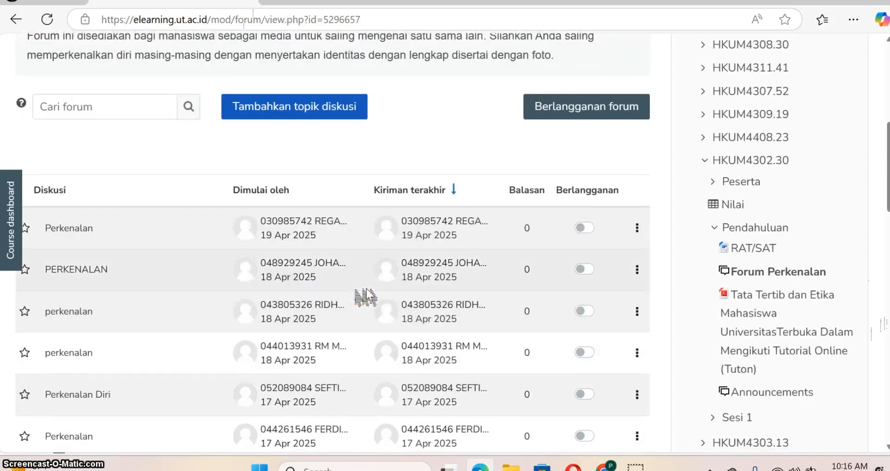
{"action": "scroll", "coordinate": [306, 269], "scroll_direction": "up", "scroll_amount": 5}
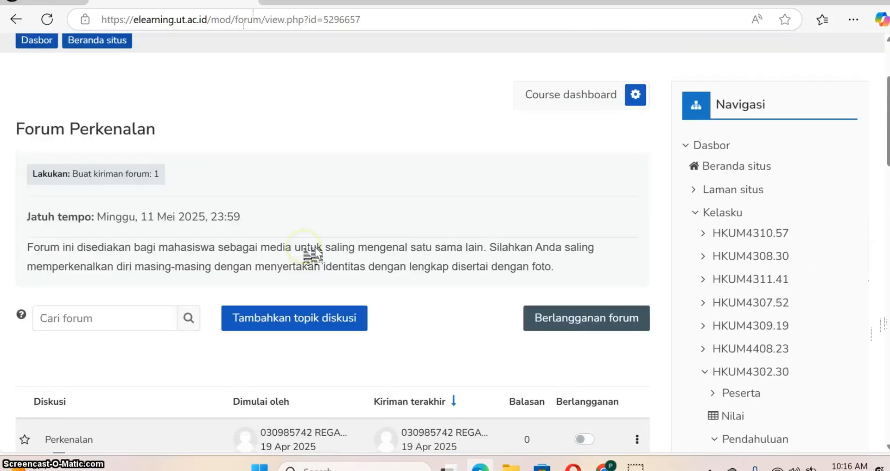
{"action": "scroll", "coordinate": [315, 254], "scroll_direction": "up", "scroll_amount": 2}
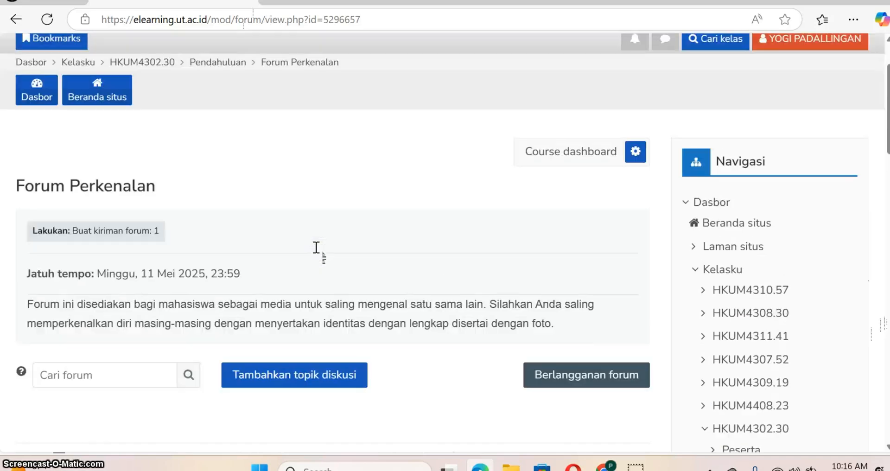
{"action": "scroll", "coordinate": [314, 258], "scroll_direction": "up", "scroll_amount": 2}
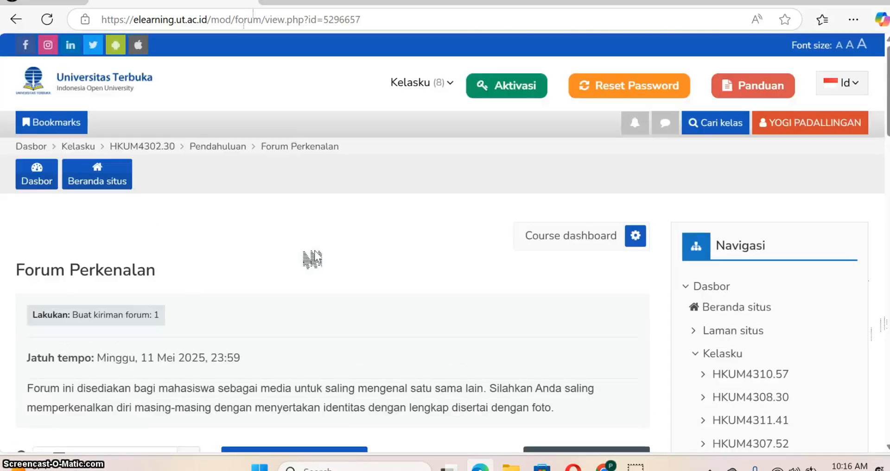
Step: Return to the course's Pendahuluan section, then open Sesi 1 and read its welcome text
{"action": "left_click", "coordinate": [199, 144]}
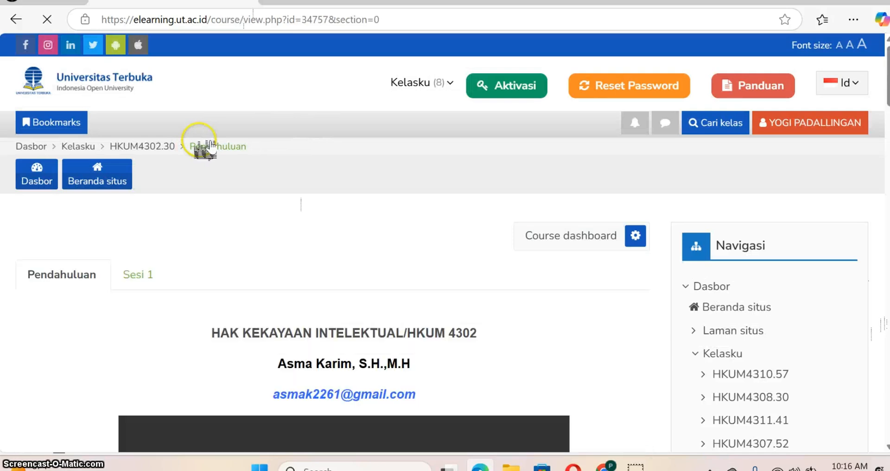
{"action": "left_click", "coordinate": [147, 278]}
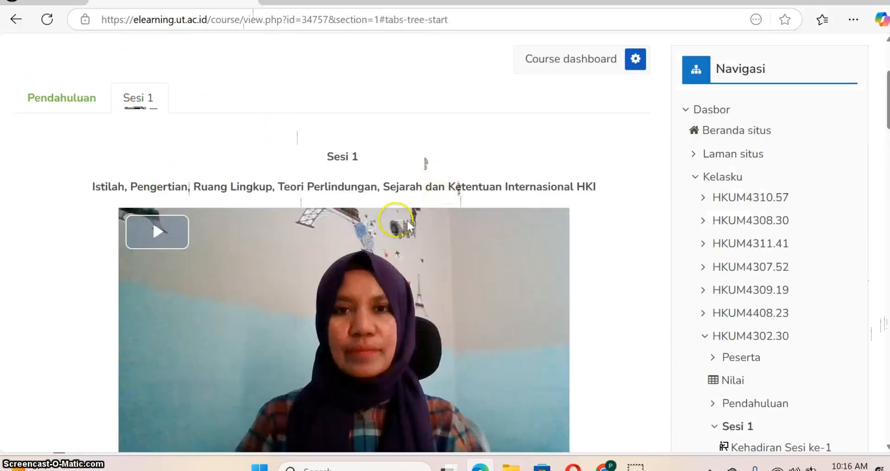
{"action": "scroll", "coordinate": [288, 277], "scroll_direction": "down", "scroll_amount": 4}
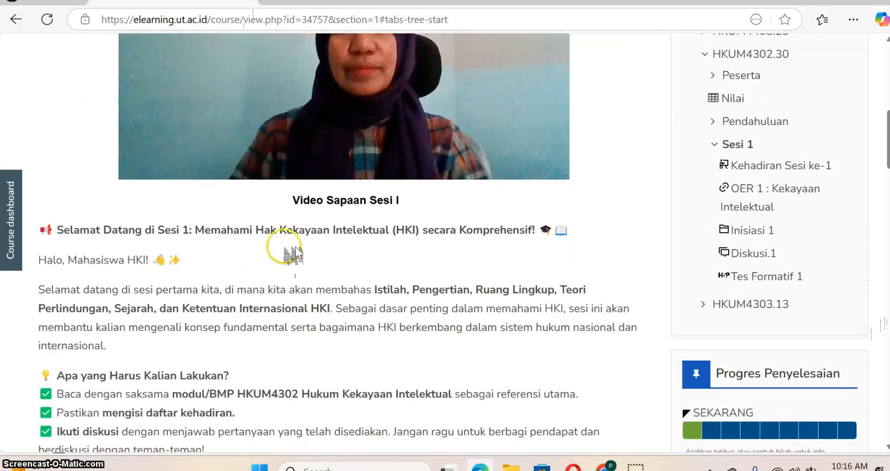
{"action": "scroll", "coordinate": [322, 269], "scroll_direction": "down", "scroll_amount": 8}
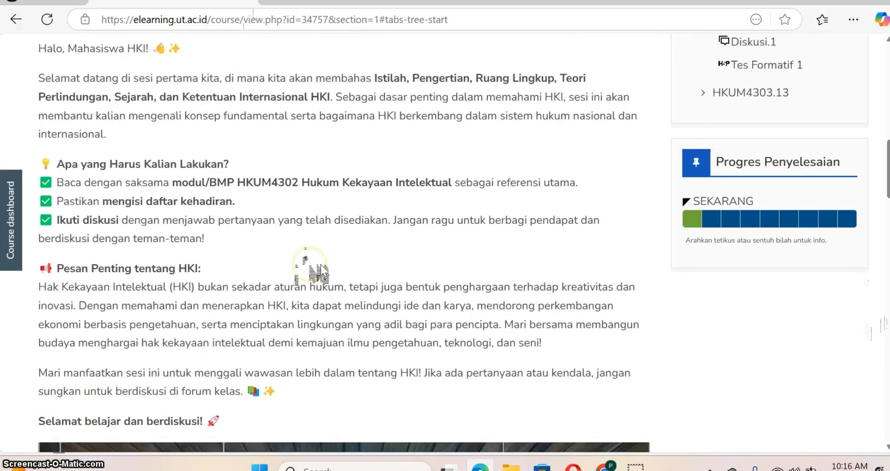
Step: Open Kehadiran Sesi ke-1 from Sesi 1's attendance section and submit the attendance as Hadir
{"action": "scroll", "coordinate": [322, 269], "scroll_direction": "down", "scroll_amount": 15}
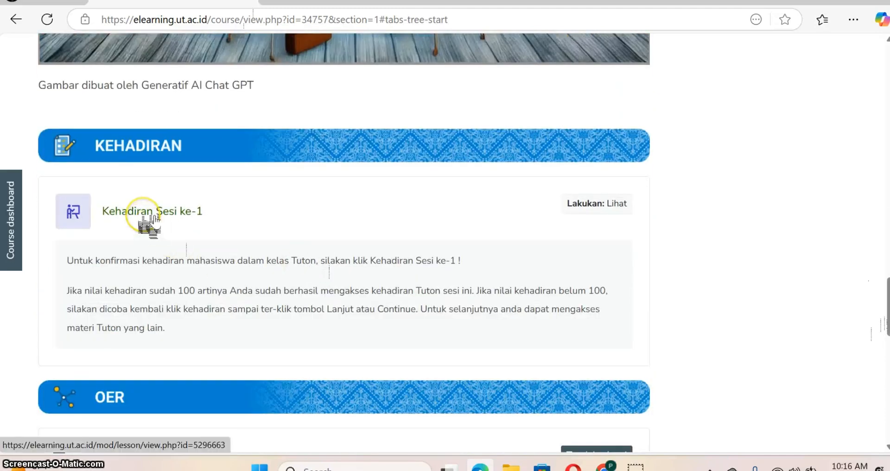
{"action": "left_click", "coordinate": [155, 217]}
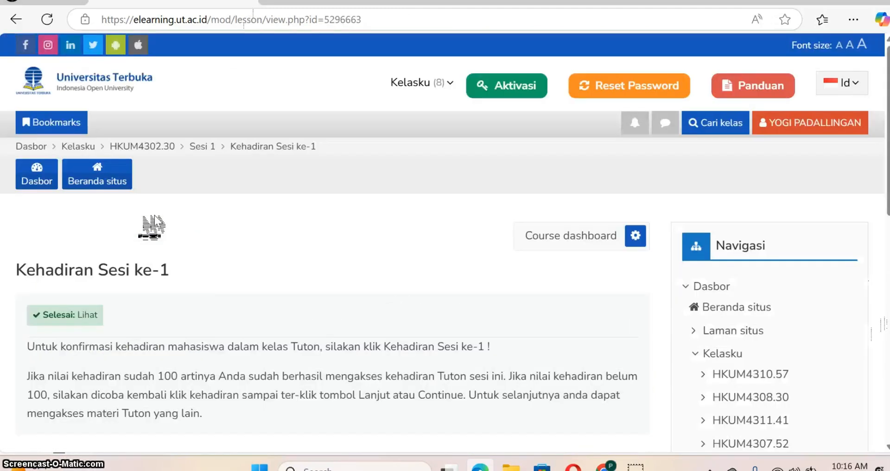
{"action": "scroll", "coordinate": [147, 218], "scroll_direction": "down", "scroll_amount": 5}
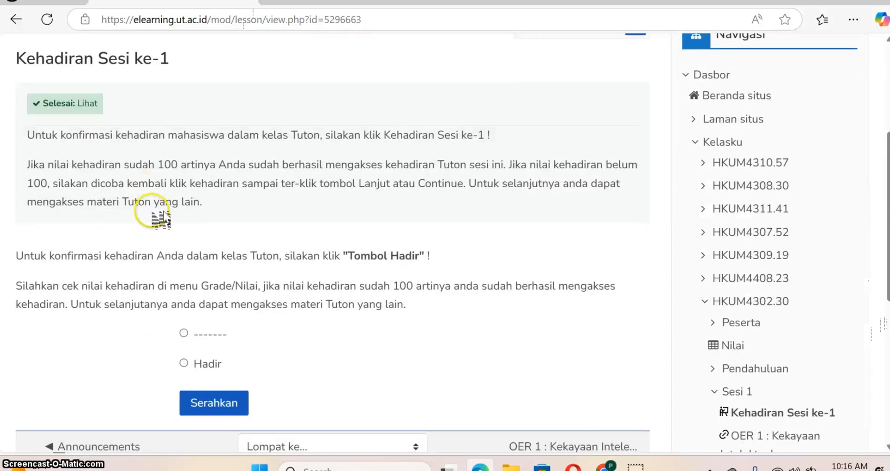
{"action": "left_click", "coordinate": [194, 364]}
{"action": "left_click", "coordinate": [227, 403]}
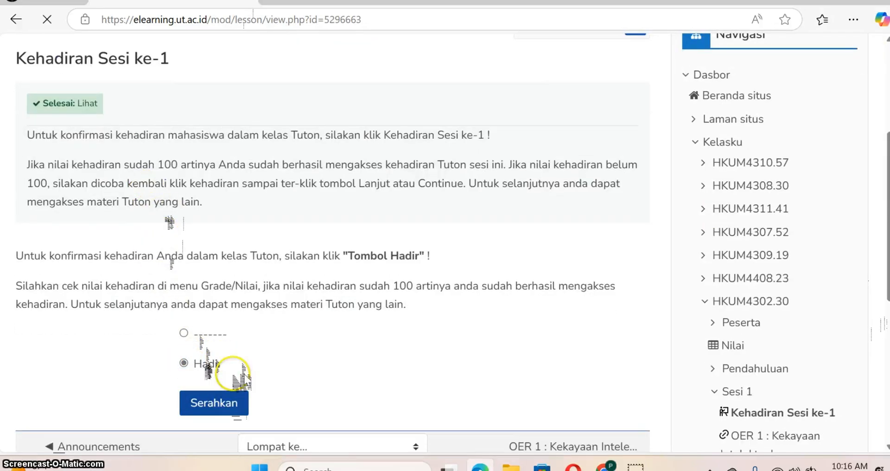
{"action": "scroll", "coordinate": [371, 290], "scroll_direction": "down", "scroll_amount": 6}
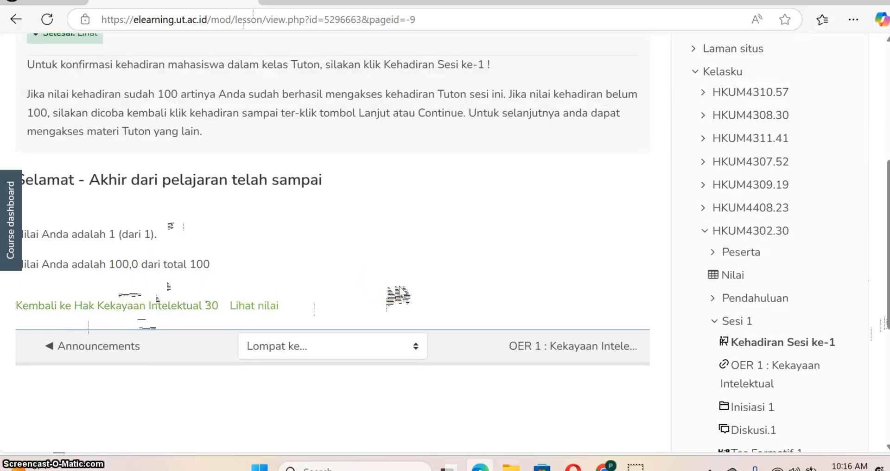
{"action": "scroll", "coordinate": [400, 293], "scroll_direction": "up", "scroll_amount": 2}
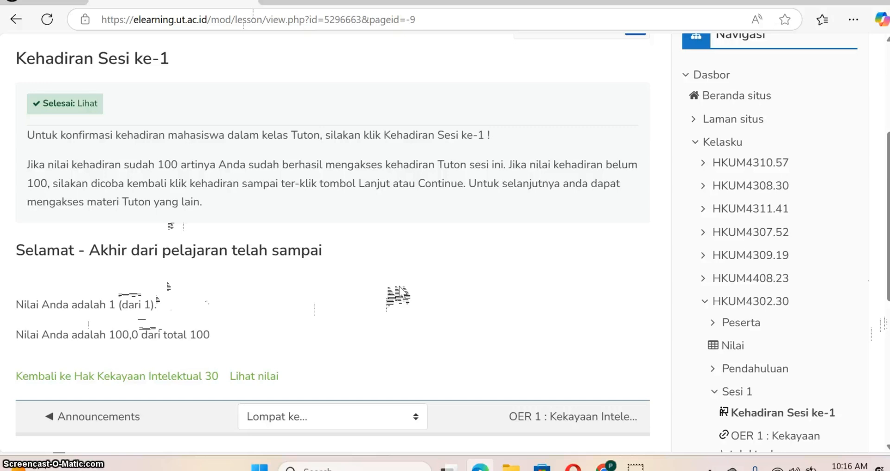
Step: Open the OER 1 : Kekayaan Intelektual resource and mark it as done
{"action": "scroll", "coordinate": [547, 278], "scroll_direction": "down", "scroll_amount": 3}
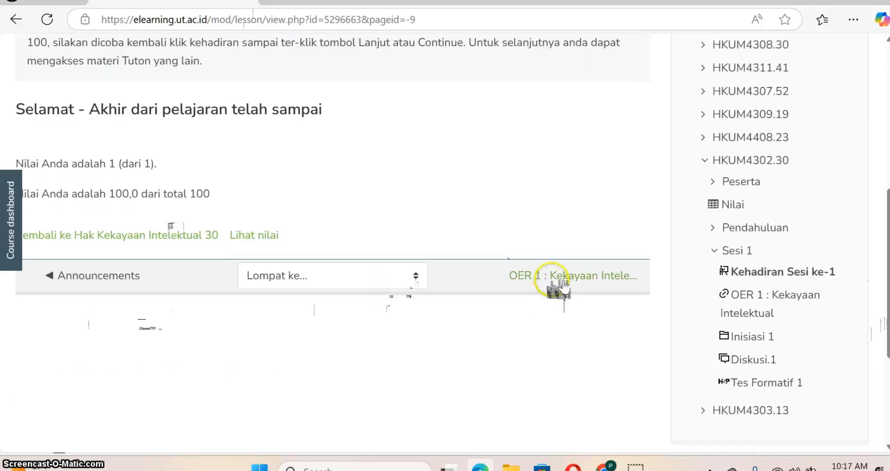
{"action": "left_click", "coordinate": [562, 278]}
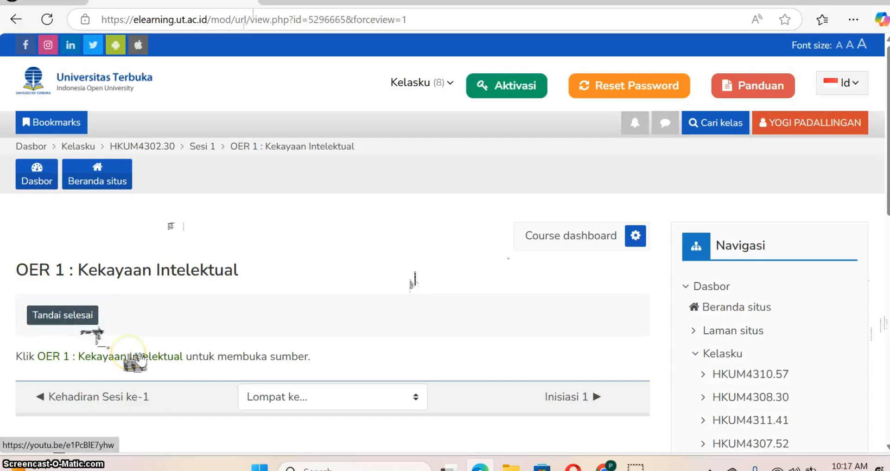
{"action": "left_click", "coordinate": [65, 316]}
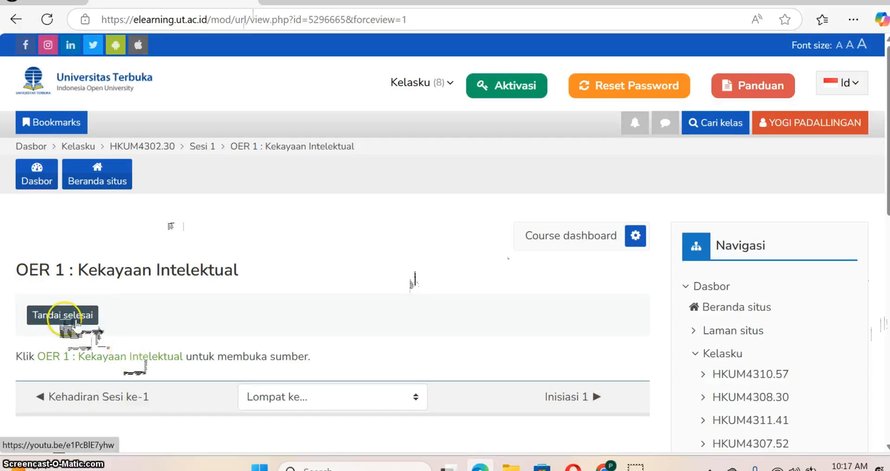
Step: Go on to the Inisiasi 1 material folder and mark it as done
{"action": "scroll", "coordinate": [716, 287], "scroll_direction": "down", "scroll_amount": 2}
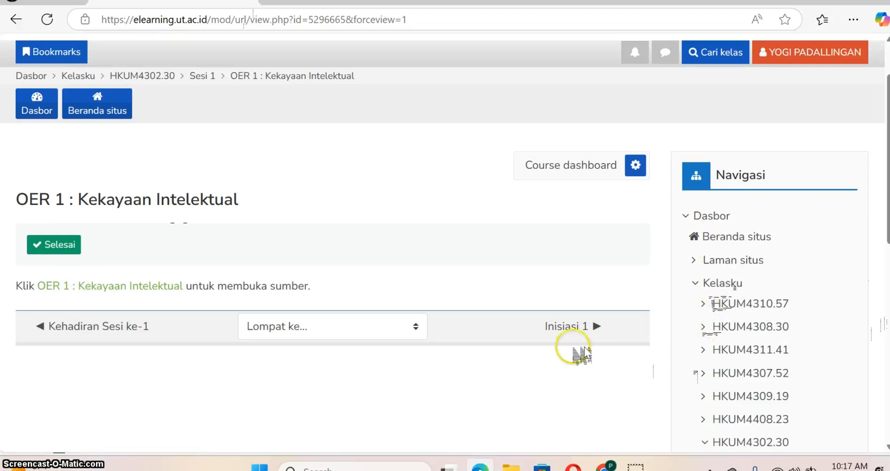
{"action": "left_click", "coordinate": [576, 330]}
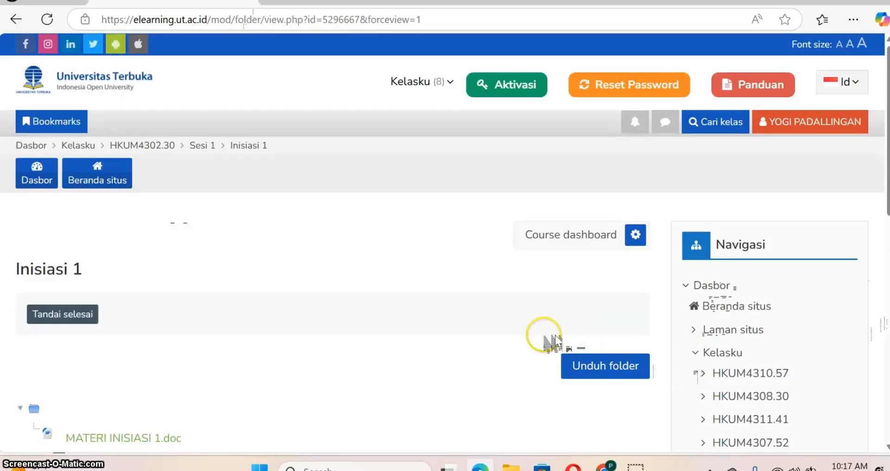
{"action": "scroll", "coordinate": [490, 338], "scroll_direction": "down", "scroll_amount": 3}
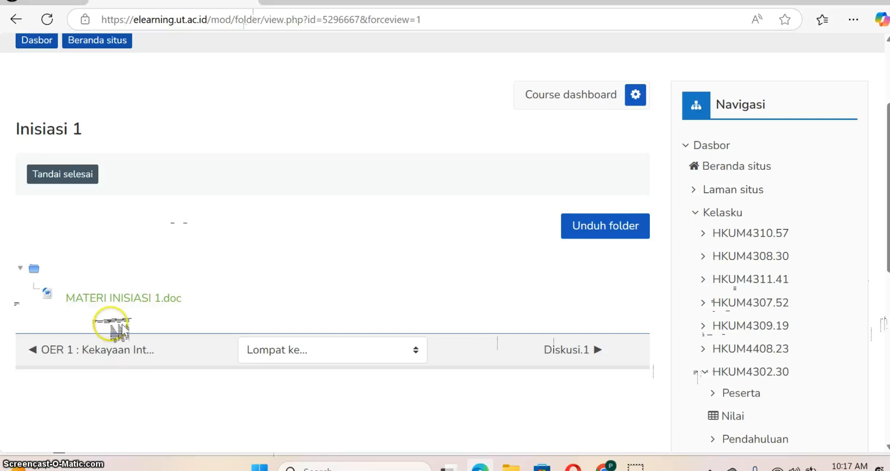
{"action": "left_click", "coordinate": [74, 176]}
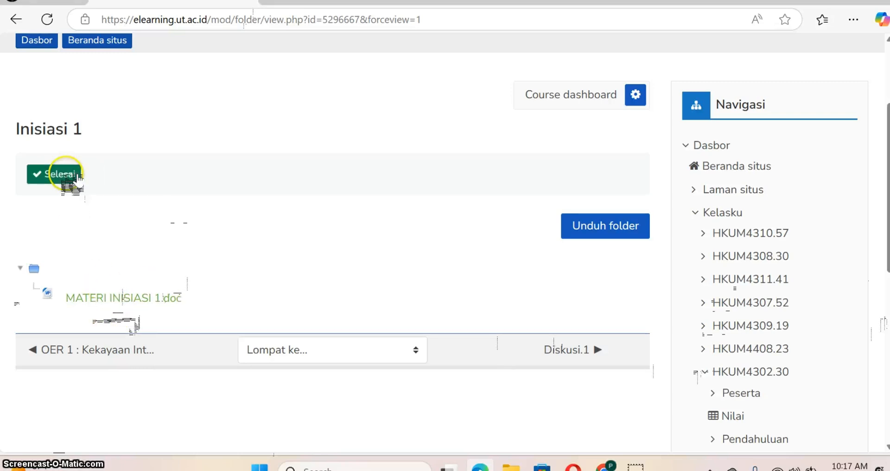
Step: Open the Diskusi.1 forum and read its case description and discussion questions
{"action": "left_click", "coordinate": [551, 355]}
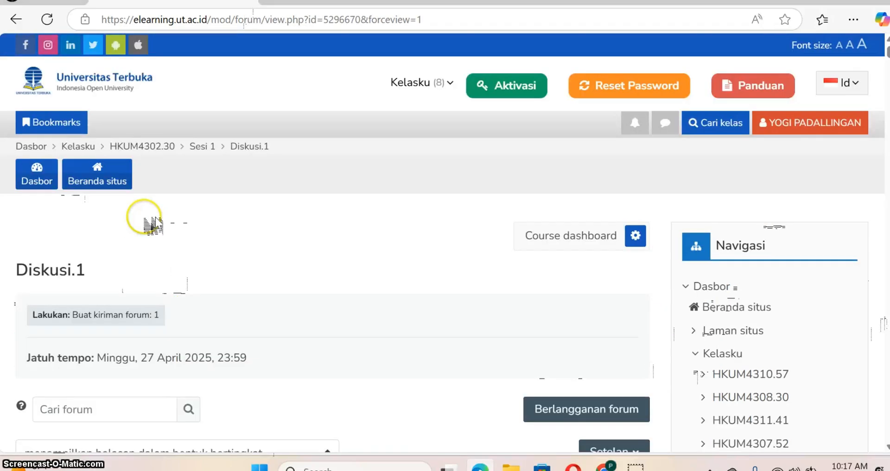
{"action": "scroll", "coordinate": [153, 226], "scroll_direction": "down", "scroll_amount": 8}
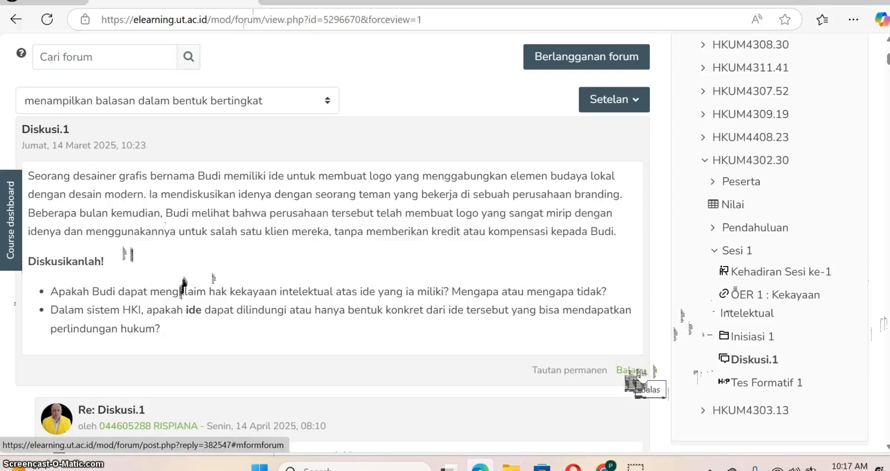
{"action": "scroll", "coordinate": [640, 375], "scroll_direction": "down", "scroll_amount": 2}
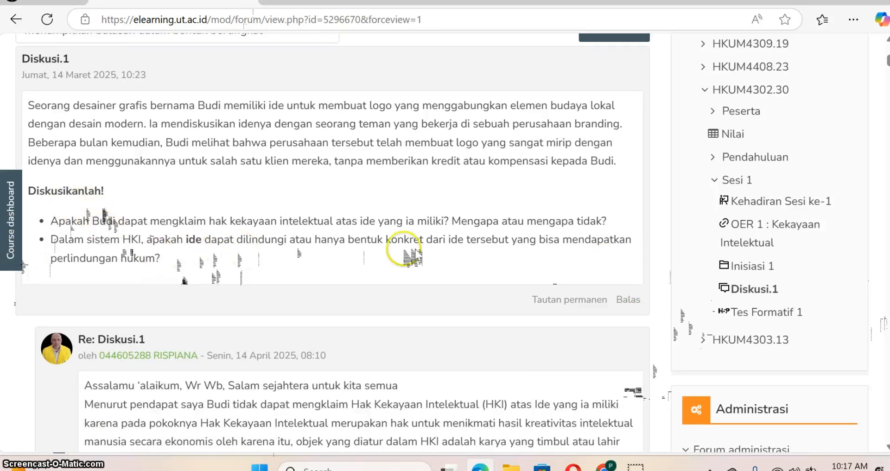
Step: Start a reply to the opening Diskusi.1 post and place the cursor in its message field
{"action": "left_click", "coordinate": [628, 299]}
{"action": "scroll", "coordinate": [207, 341], "scroll_direction": "down", "scroll_amount": 3}
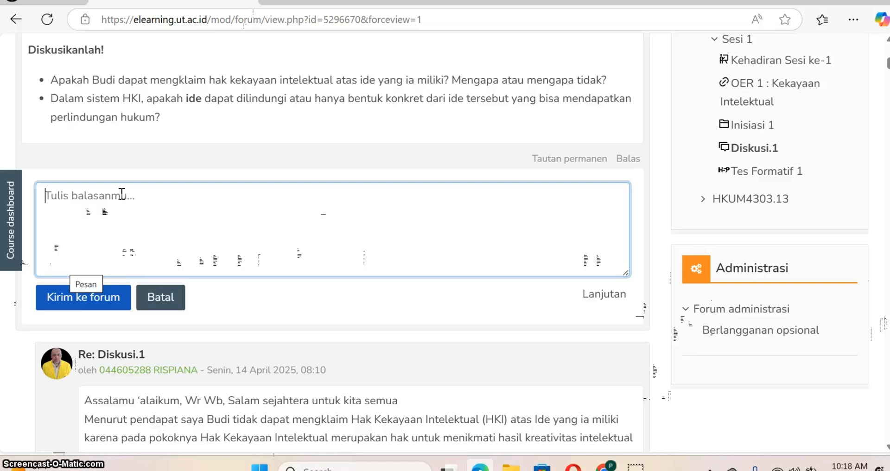
{"action": "left_click", "coordinate": [201, 244]}
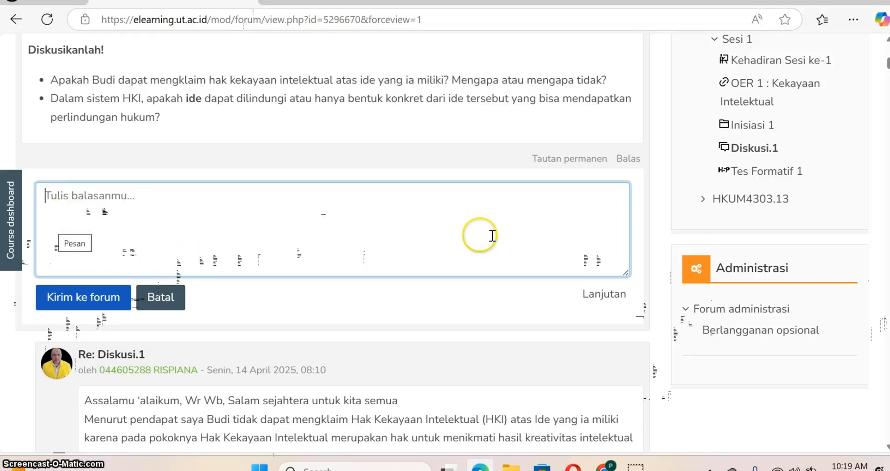
Step: Expand the reply into the advanced editor, start a bulleted list in the message and review the attachment options
{"action": "left_click", "coordinate": [602, 294]}
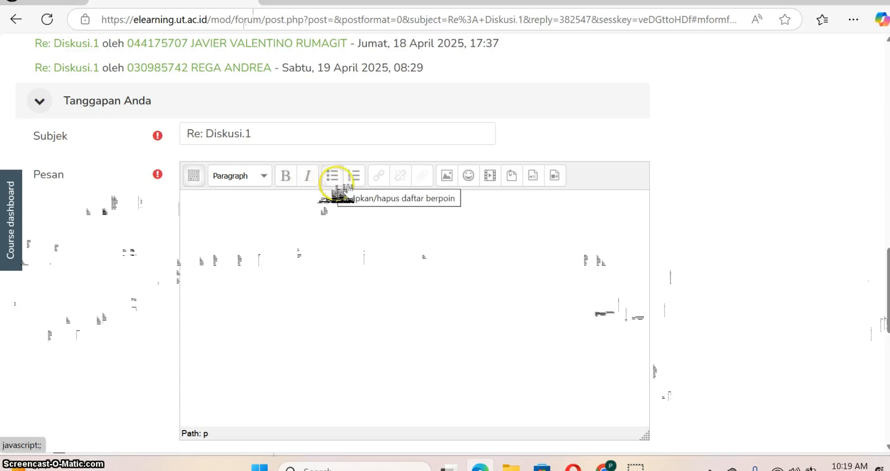
{"action": "left_click", "coordinate": [334, 178]}
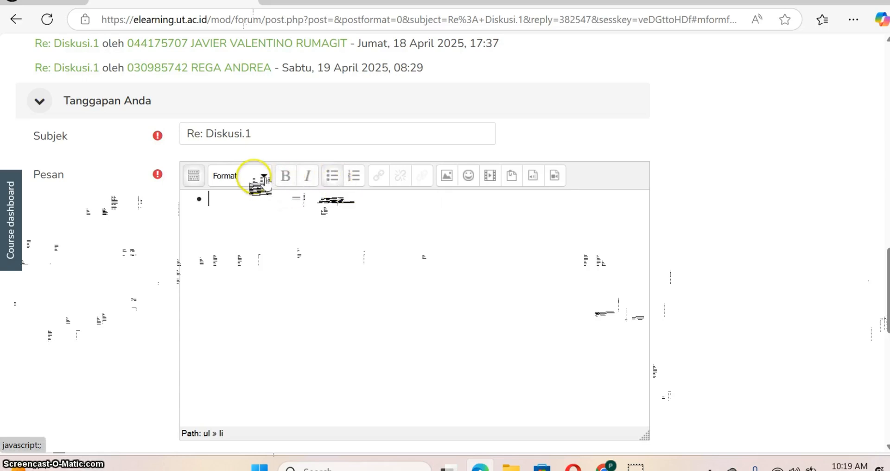
{"action": "scroll", "coordinate": [317, 297], "scroll_direction": "down", "scroll_amount": 5}
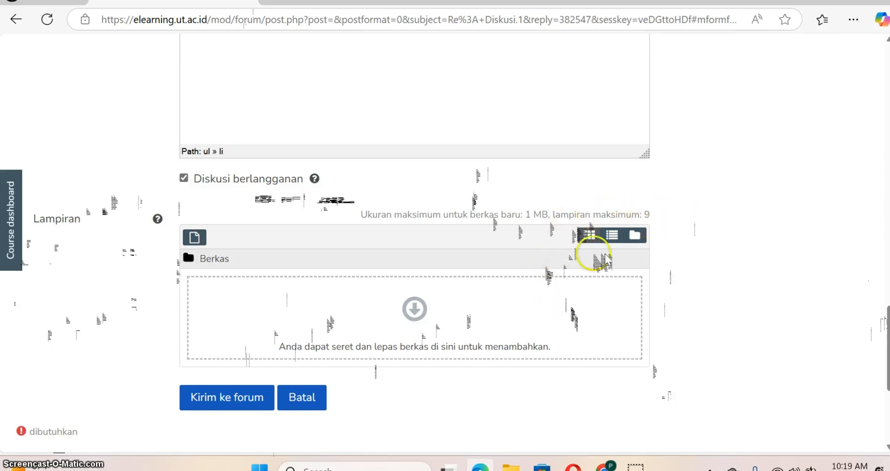
{"action": "scroll", "coordinate": [515, 308], "scroll_direction": "down", "scroll_amount": 5}
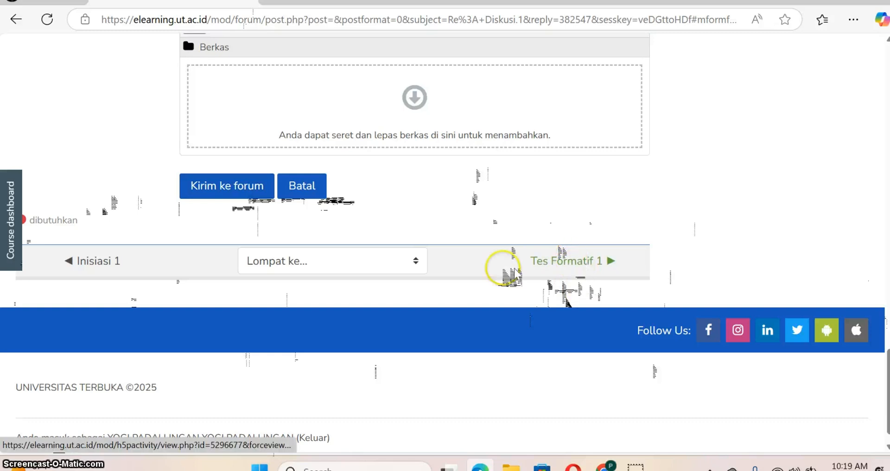
Step: Leave the unsent forum reply, open Tes Formatif 1 and read its first question
{"action": "left_click", "coordinate": [575, 264]}
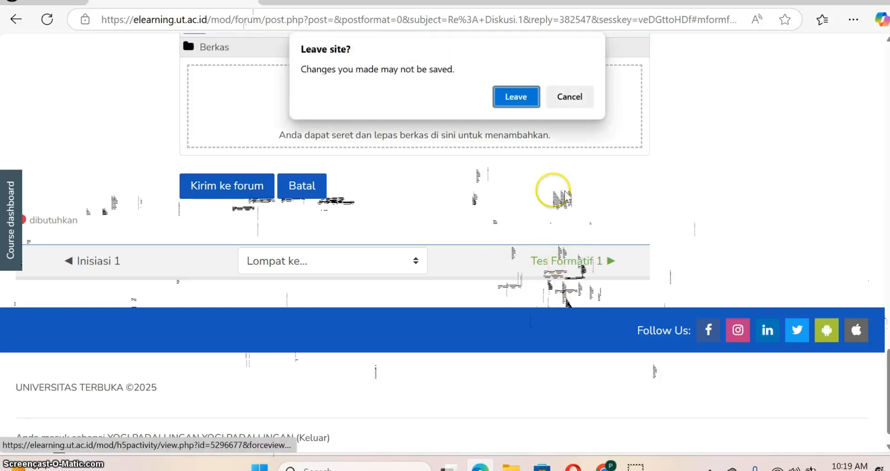
{"action": "left_click", "coordinate": [514, 94]}
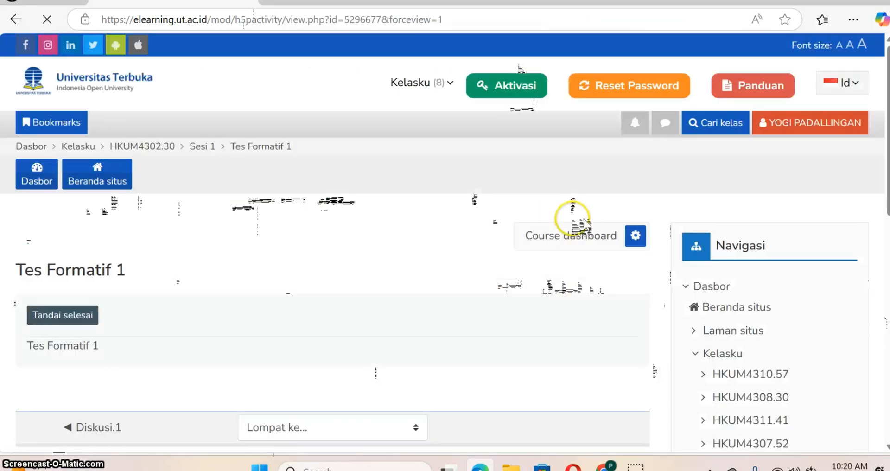
{"action": "scroll", "coordinate": [571, 222], "scroll_direction": "down", "scroll_amount": 9}
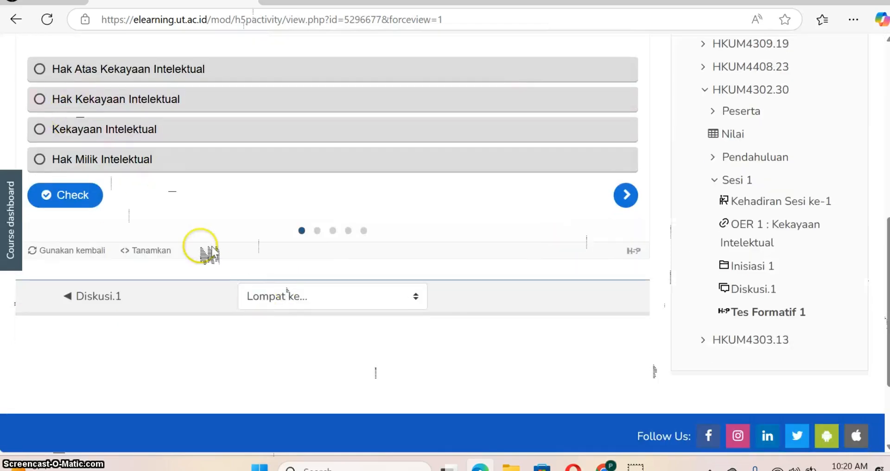
{"action": "scroll", "coordinate": [201, 246], "scroll_direction": "up", "scroll_amount": 5}
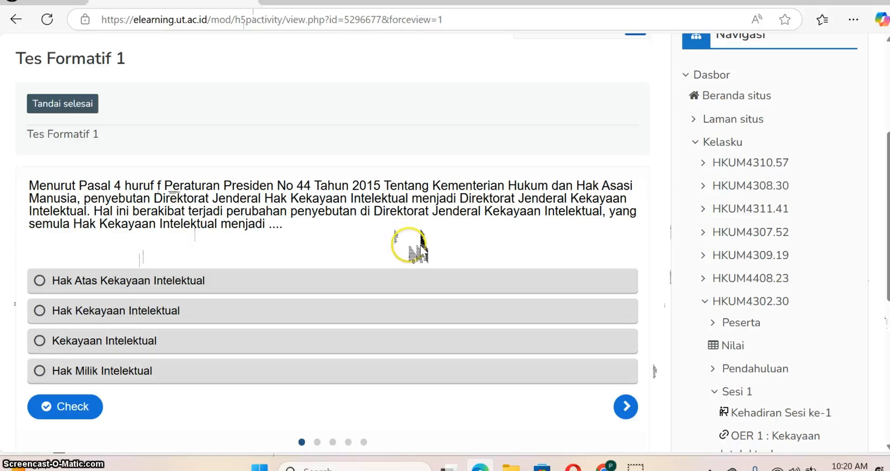
Step: Answer the first Tes Formatif 1 question with Hak Atas Kekayaan Intelektual, check it and show the solution
{"action": "left_click", "coordinate": [41, 281]}
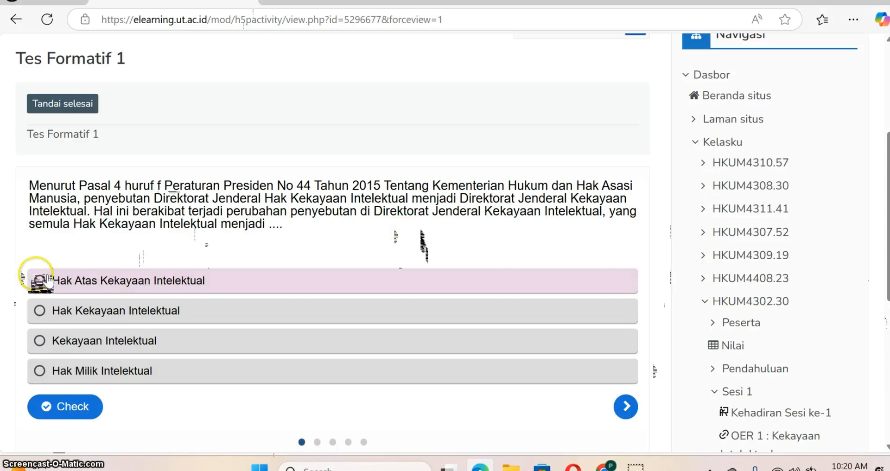
{"action": "left_click", "coordinate": [70, 406]}
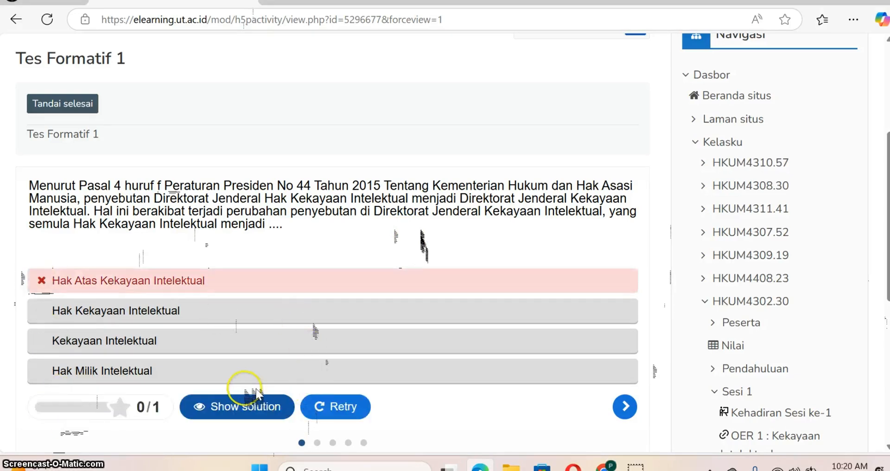
{"action": "left_click", "coordinate": [250, 409]}
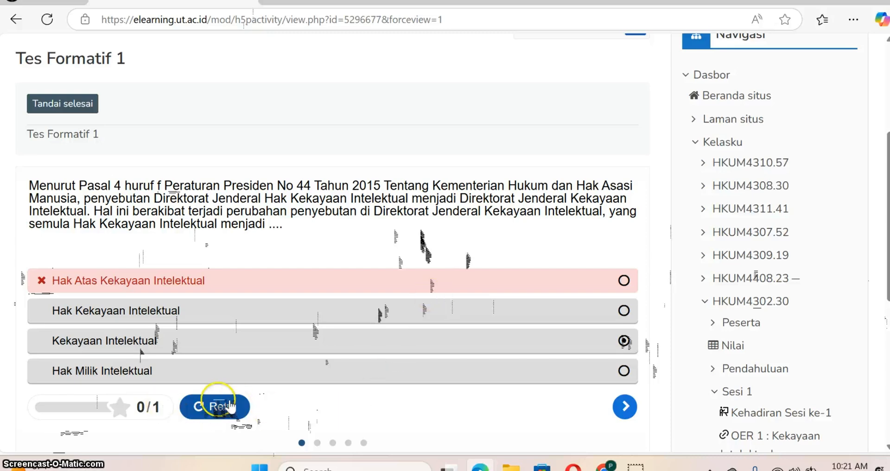
Step: Retry the first Tes Formatif 1 question and select Hak Atas Kekayaan Intelektual as the answer
{"action": "left_click", "coordinate": [204, 407]}
{"action": "left_click", "coordinate": [127, 343]}
{"action": "scroll", "coordinate": [441, 364], "scroll_direction": "down", "scroll_amount": 5}
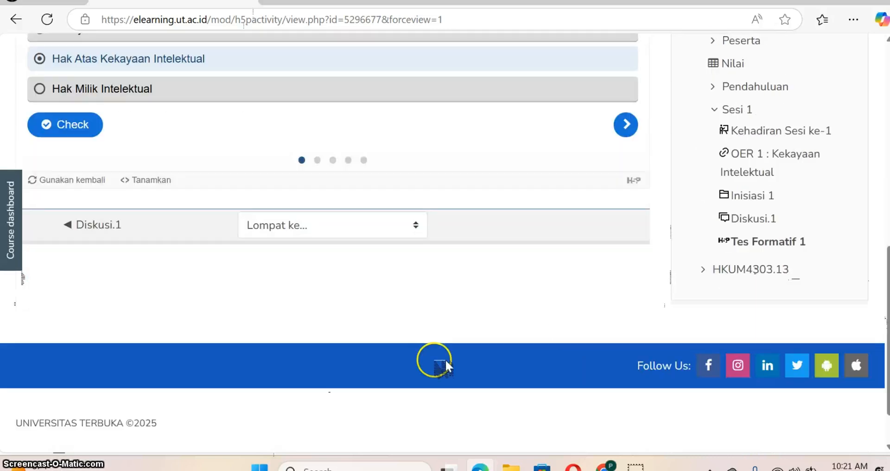
Step: Return to the Sesi 1 page and review its activities' completion status and the Progres Penyelesaian bar's Forum Perkenalan entry
{"action": "scroll", "coordinate": [673, 267], "scroll_direction": "up", "scroll_amount": 4}
{"action": "scroll", "coordinate": [673, 267], "scroll_direction": "up", "scroll_amount": 5}
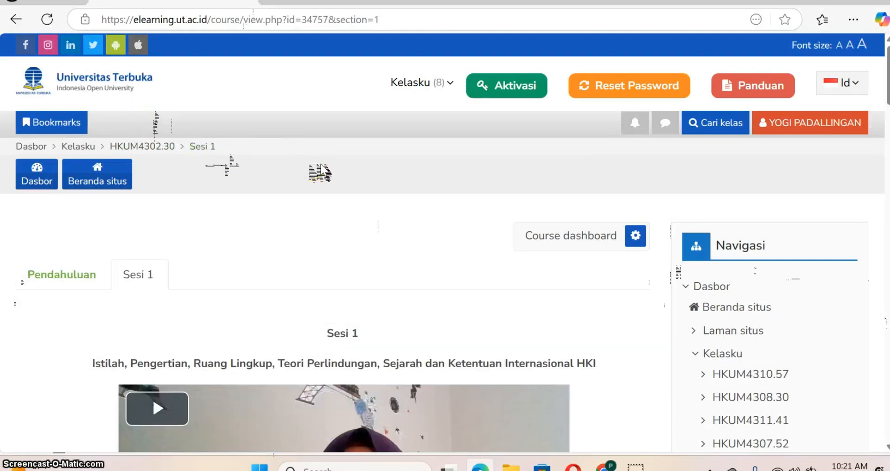
{"action": "scroll", "coordinate": [306, 183], "scroll_direction": "down", "scroll_amount": 10}
{"action": "scroll", "coordinate": [297, 184], "scroll_direction": "down", "scroll_amount": 15}
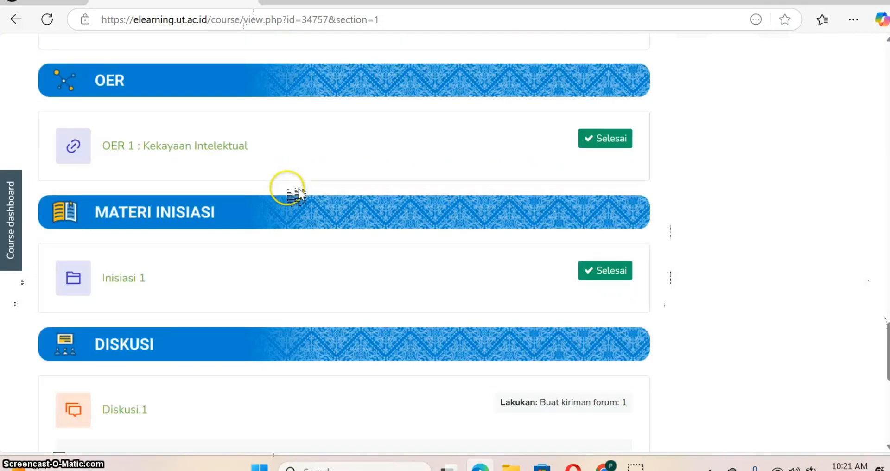
{"action": "scroll", "coordinate": [565, 338], "scroll_direction": "down", "scroll_amount": 5}
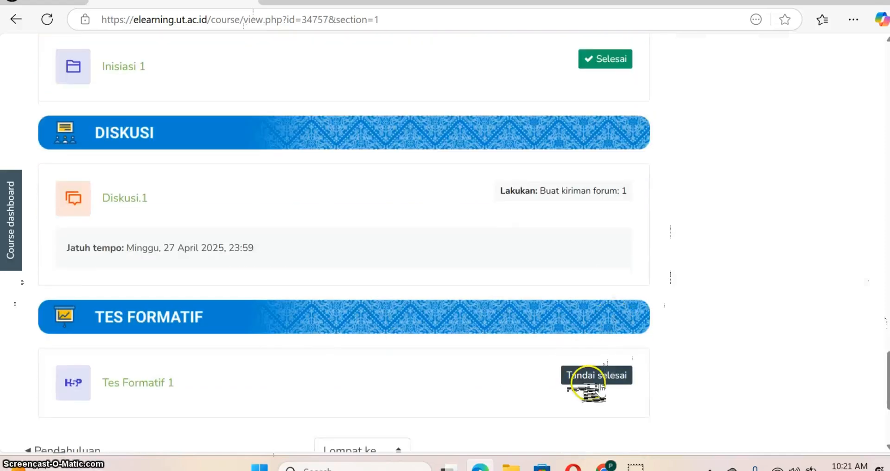
{"action": "scroll", "coordinate": [682, 377], "scroll_direction": "up", "scroll_amount": 20}
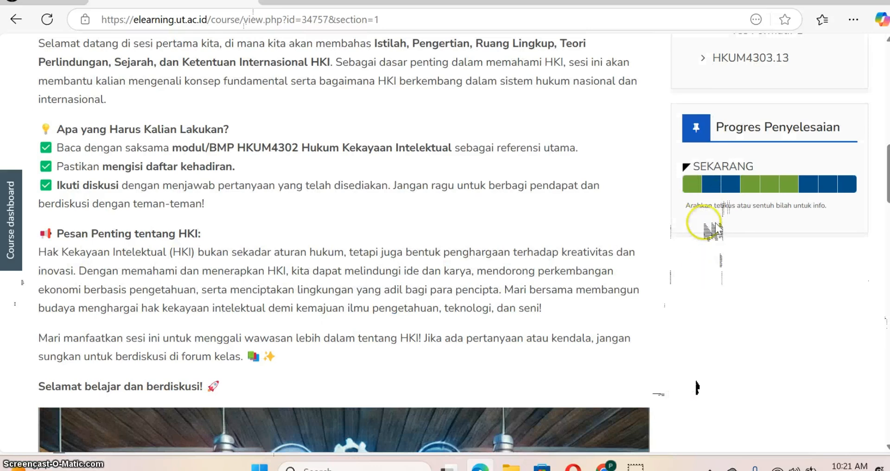
{"action": "mouse_move", "coordinate": [717, 190]}
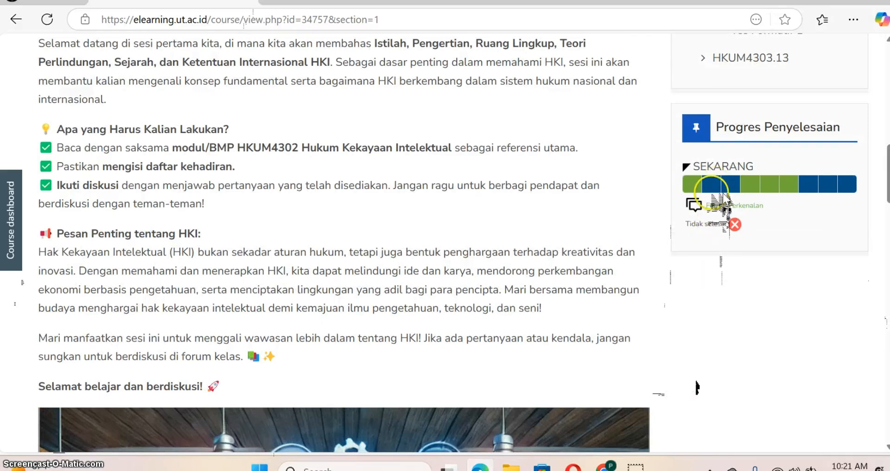
Step: Check the unfinished entries in the Progres Penyelesaian bar and open Diskusi.1 from it
{"action": "left_click", "coordinate": [717, 186]}
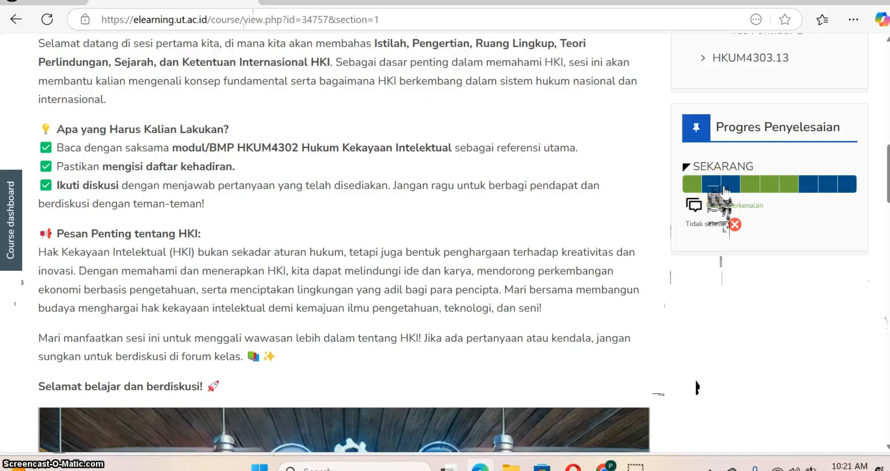
{"action": "mouse_move", "coordinate": [737, 189]}
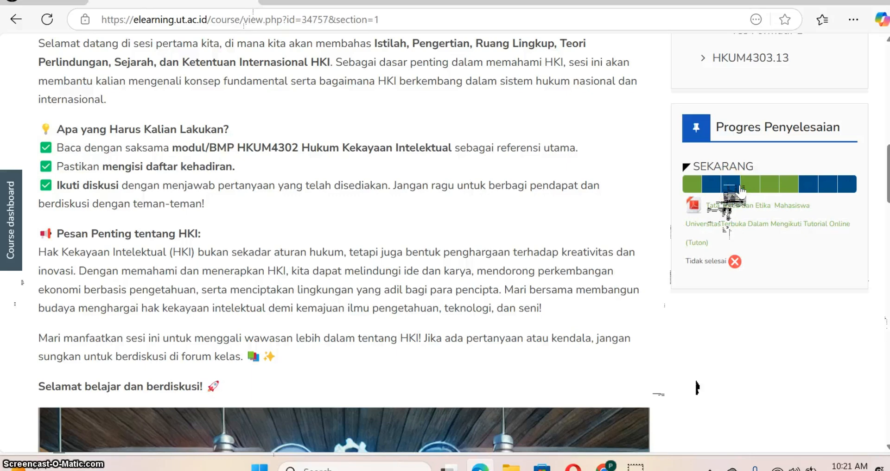
{"action": "left_click", "coordinate": [819, 187]}
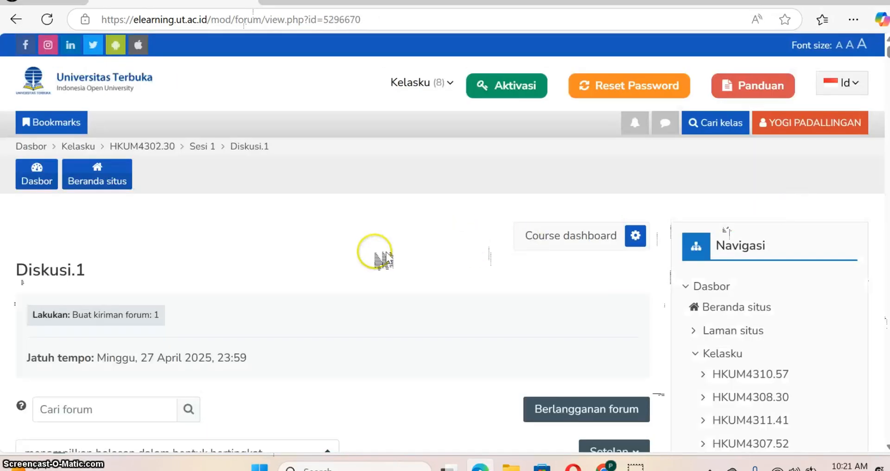
Step: Read the Diskusi.1 case about Budi's logo idea and the classmates' replies with their references
{"action": "scroll", "coordinate": [370, 262], "scroll_direction": "down", "scroll_amount": 10}
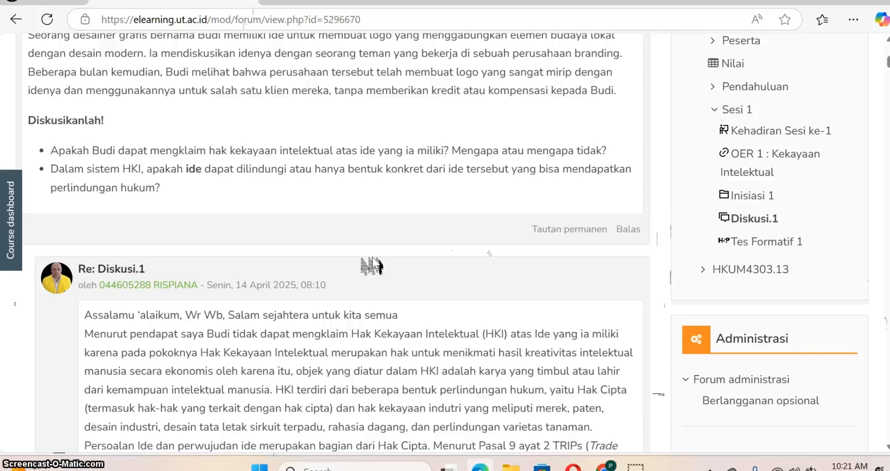
{"action": "scroll", "coordinate": [372, 265], "scroll_direction": "down", "scroll_amount": 9}
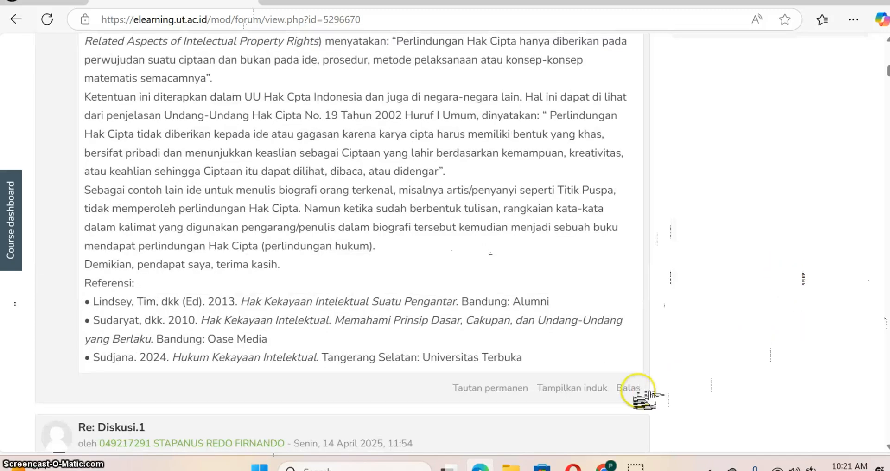
{"action": "scroll", "coordinate": [212, 193], "scroll_direction": "up", "scroll_amount": 5}
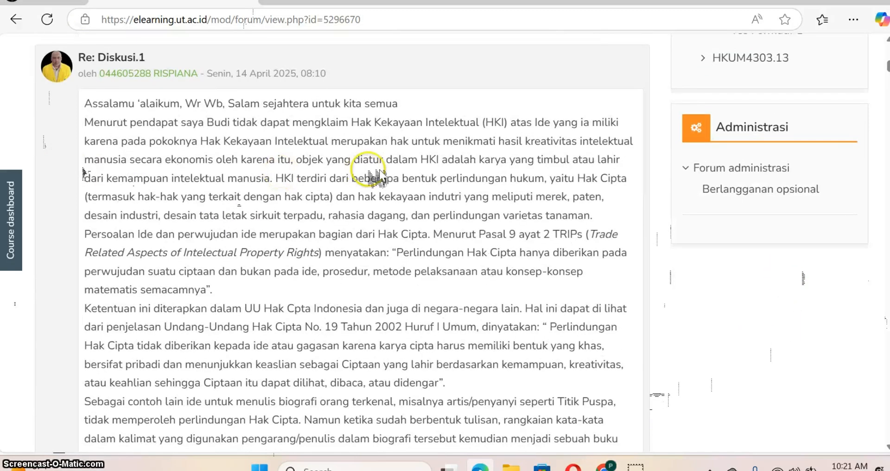
{"action": "scroll", "coordinate": [378, 176], "scroll_direction": "down", "scroll_amount": 8}
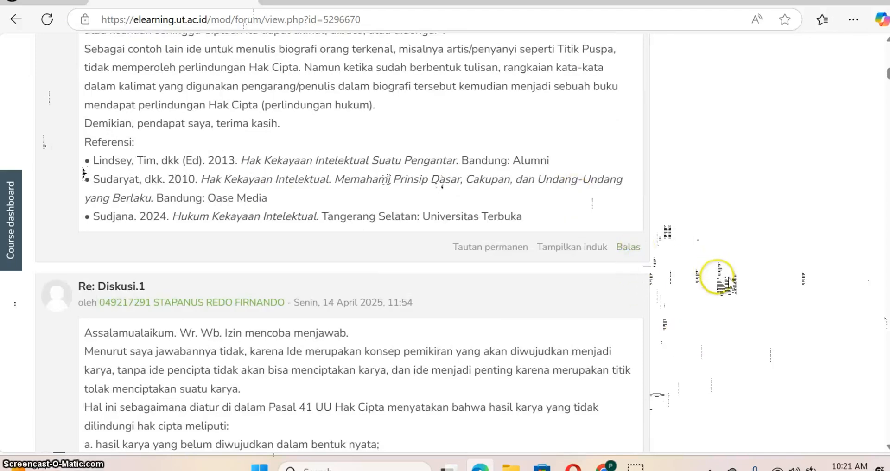
{"action": "left_click", "coordinate": [726, 291]}
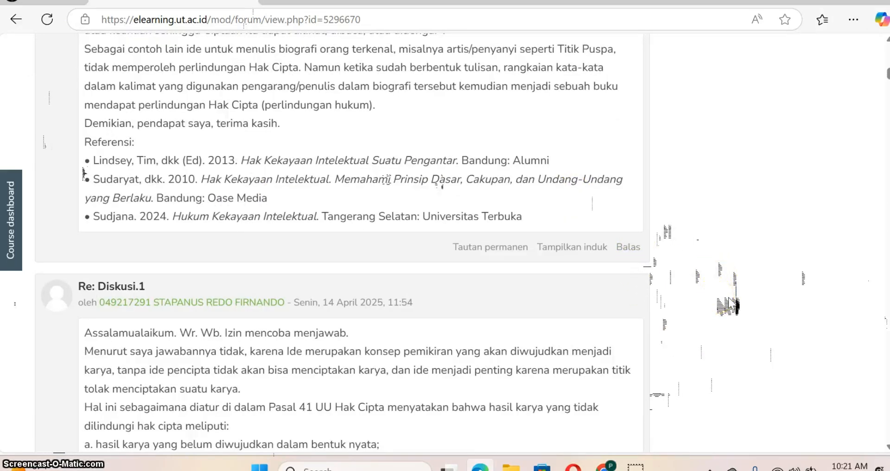
{"action": "left_click", "coordinate": [728, 301]}
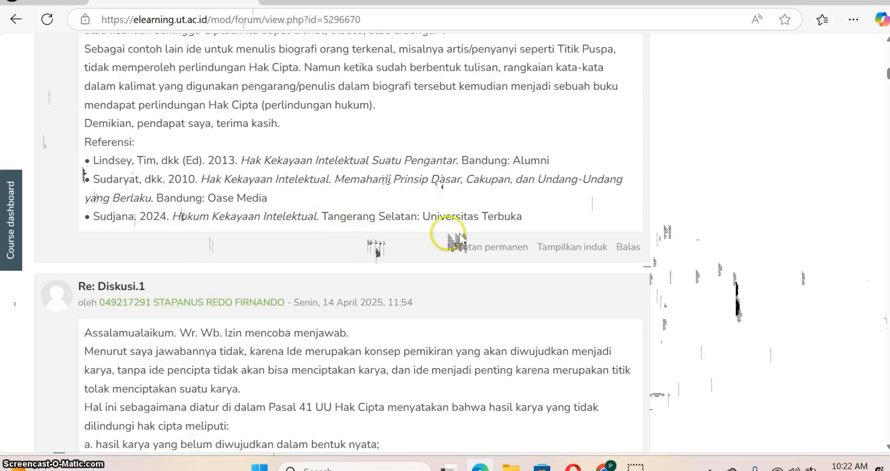
{"action": "scroll", "coordinate": [459, 246], "scroll_direction": "up", "scroll_amount": 5}
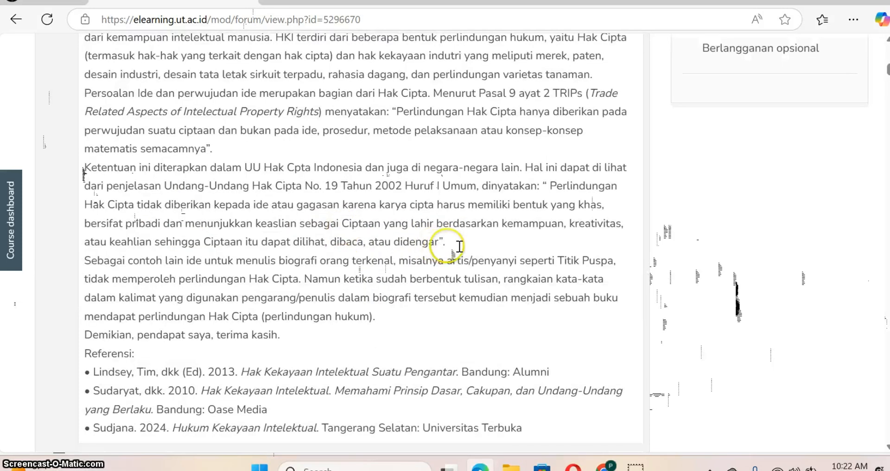
{"action": "scroll", "coordinate": [460, 245], "scroll_direction": "up", "scroll_amount": 10}
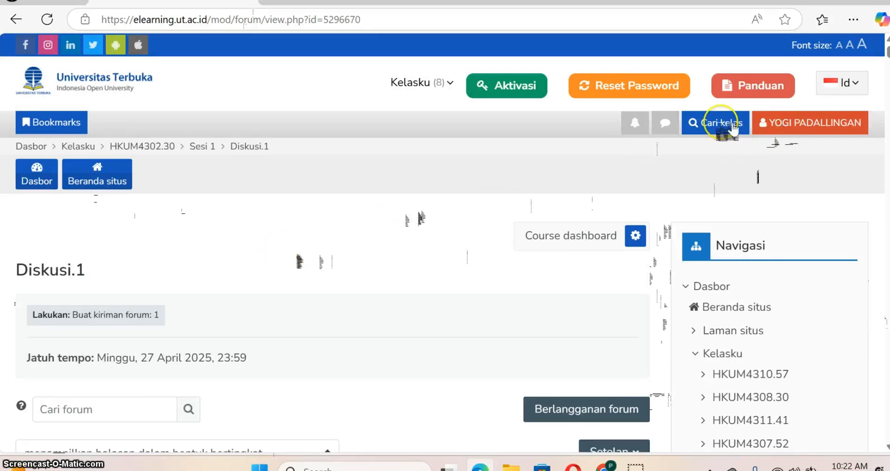
Step: Open the account's Nilai overview and review the grades of all enrolled classes
{"action": "left_click", "coordinate": [806, 129]}
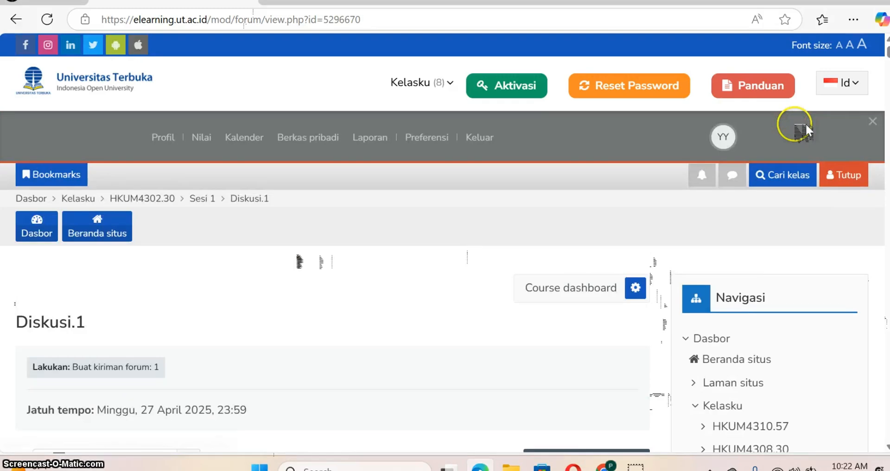
{"action": "left_click", "coordinate": [202, 138]}
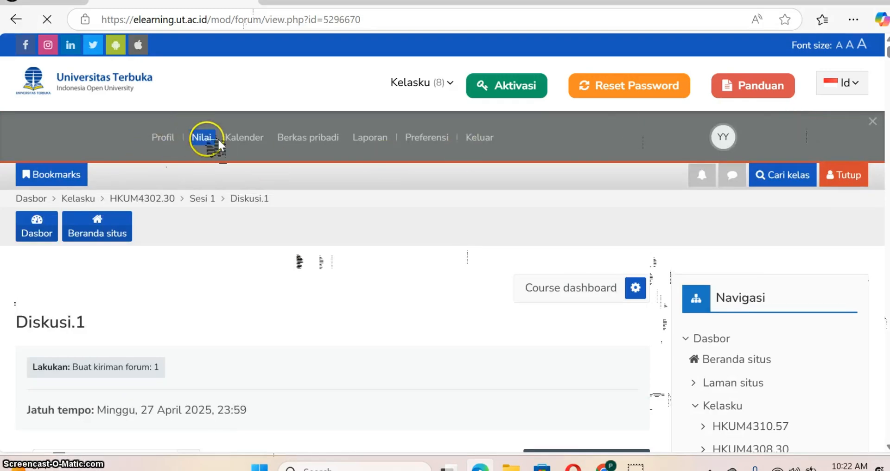
{"action": "scroll", "coordinate": [268, 205], "scroll_direction": "down", "scroll_amount": 4}
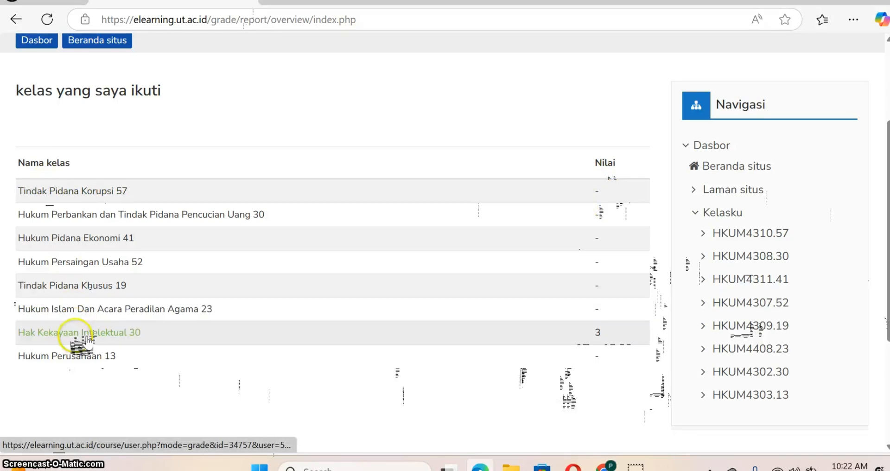
Step: Open the Tindak Pidana Korupsi 57 grade report and review its attendance, discussion and assignment items
{"action": "left_click", "coordinate": [114, 192]}
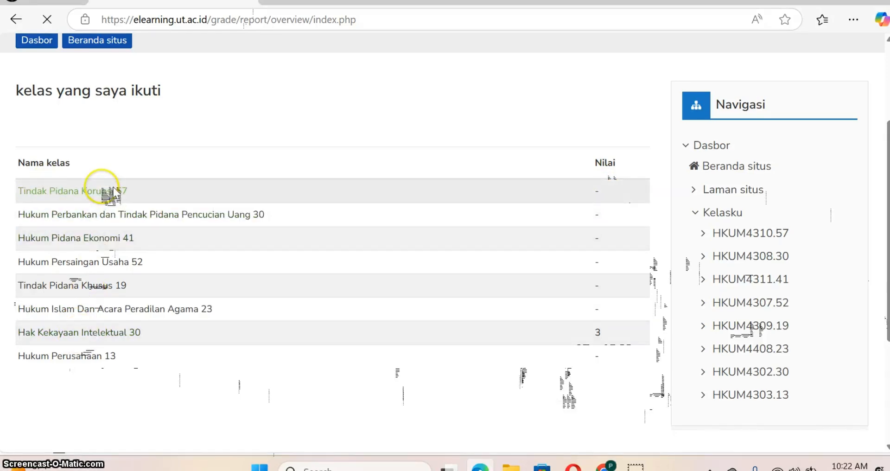
{"action": "scroll", "coordinate": [498, 310], "scroll_direction": "down", "scroll_amount": 5}
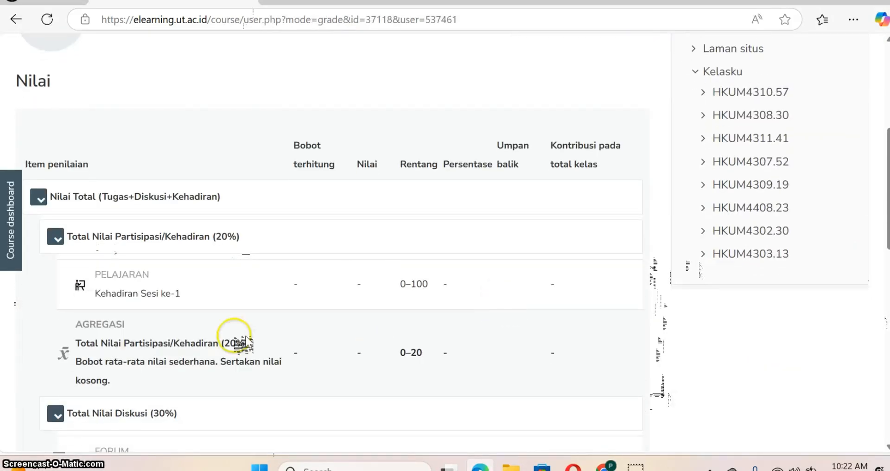
{"action": "scroll", "coordinate": [141, 369], "scroll_direction": "down", "scroll_amount": 2}
{"action": "scroll", "coordinate": [136, 378], "scroll_direction": "down", "scroll_amount": 3}
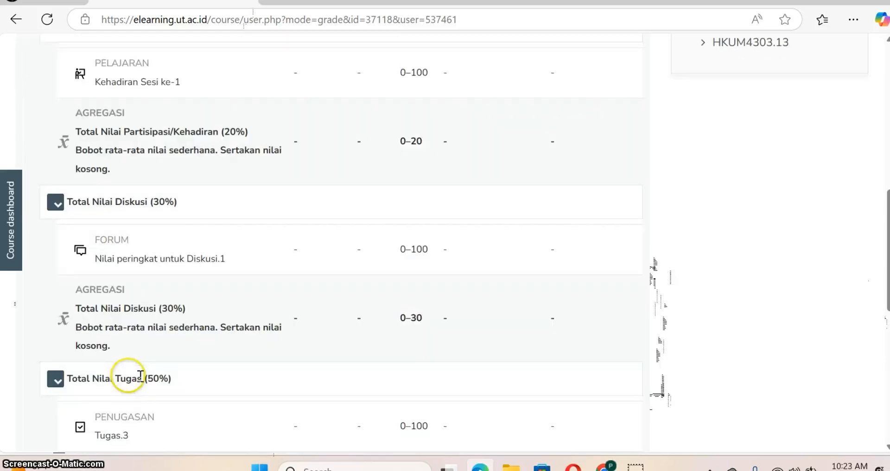
{"action": "scroll", "coordinate": [140, 374], "scroll_direction": "down", "scroll_amount": 3}
{"action": "scroll", "coordinate": [144, 343], "scroll_direction": "up", "scroll_amount": 6}
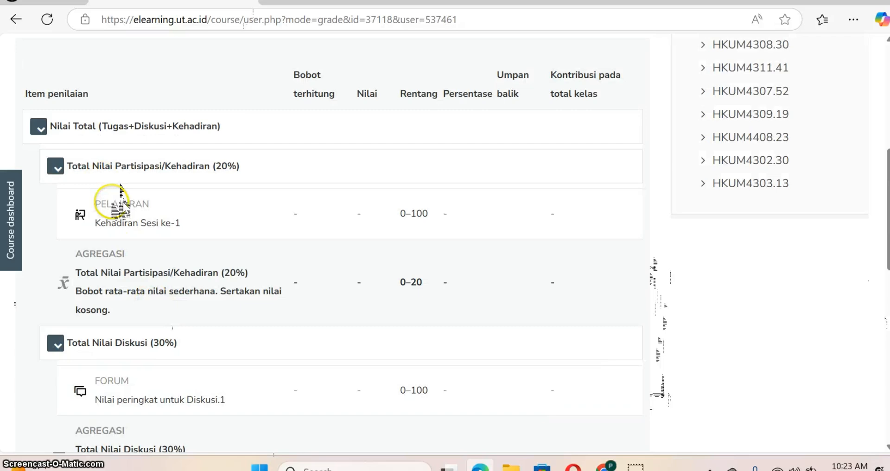
Step: Open Kehadiran Sesi ke-1 for Tindak Pidana Korupsi 57 and submit the attendance as Hadir
{"action": "left_click", "coordinate": [131, 223]}
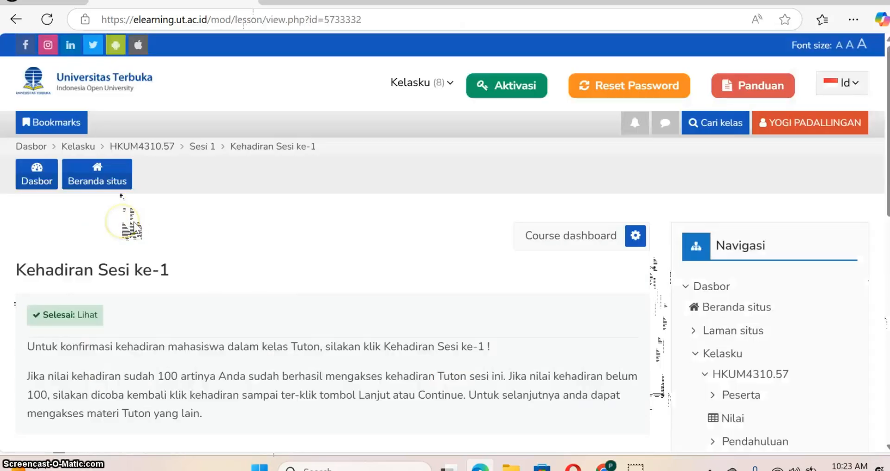
{"action": "scroll", "coordinate": [273, 232], "scroll_direction": "down", "scroll_amount": 6}
{"action": "left_click", "coordinate": [198, 192]}
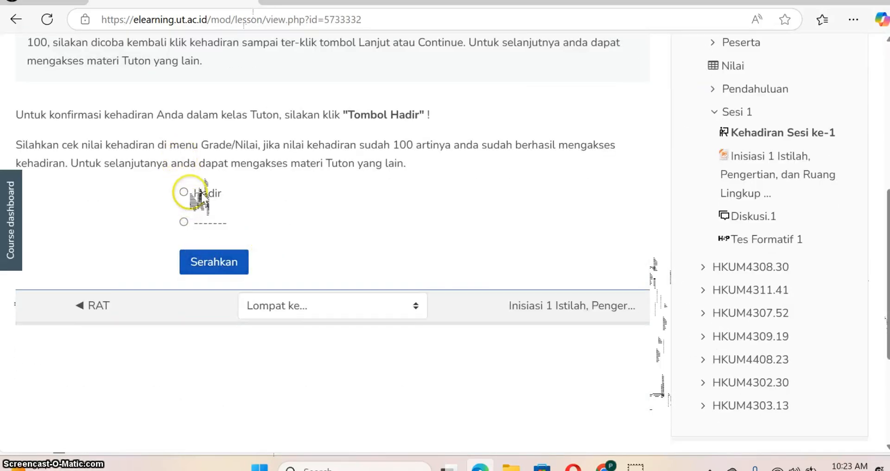
{"action": "left_click", "coordinate": [228, 262]}
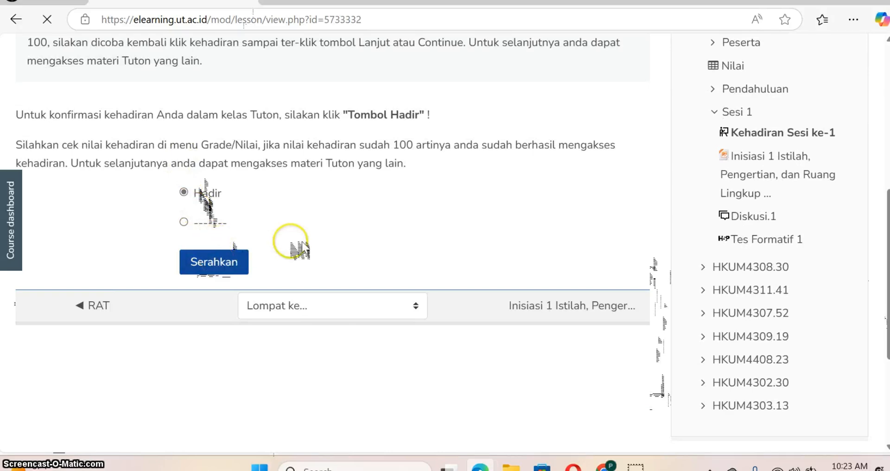
Step: Return to the account's Nilai overview and check the grade for Tindak Pidana Korupsi 57
{"action": "scroll", "coordinate": [302, 250], "scroll_direction": "up", "scroll_amount": 9}
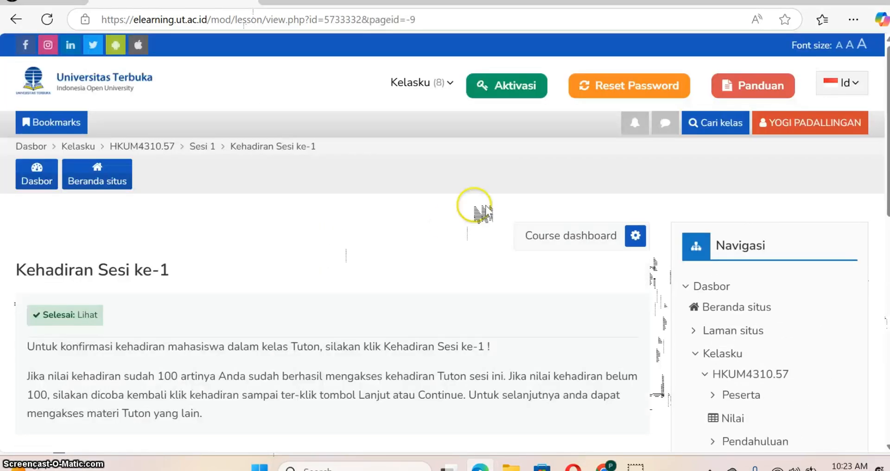
{"action": "left_click", "coordinate": [779, 122]}
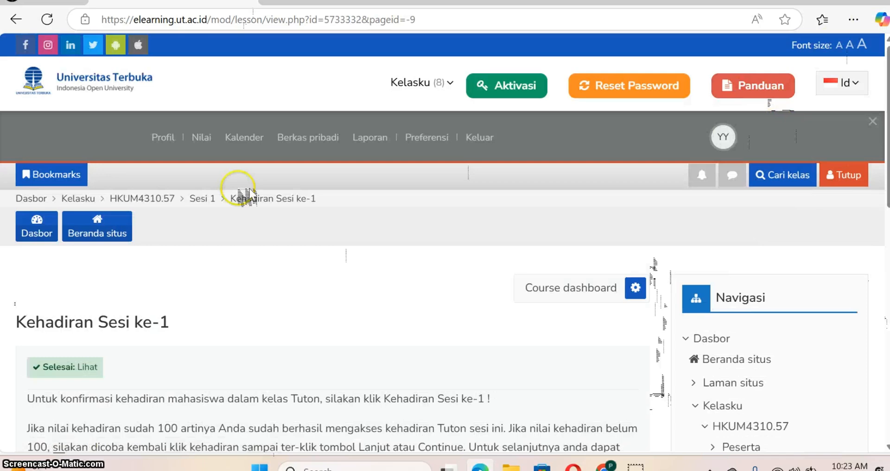
{"action": "left_click", "coordinate": [204, 138]}
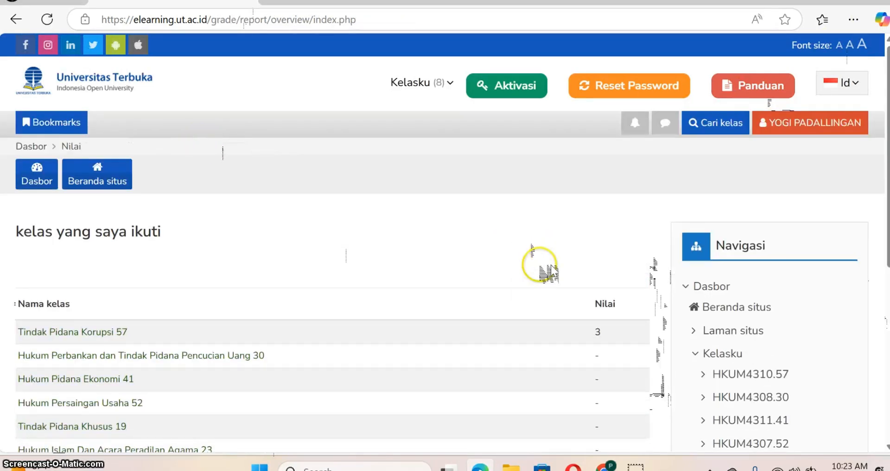
{"action": "scroll", "coordinate": [410, 360], "scroll_direction": "down", "scroll_amount": 1}
{"action": "scroll", "coordinate": [412, 366], "scroll_direction": "down", "scroll_amount": 3}
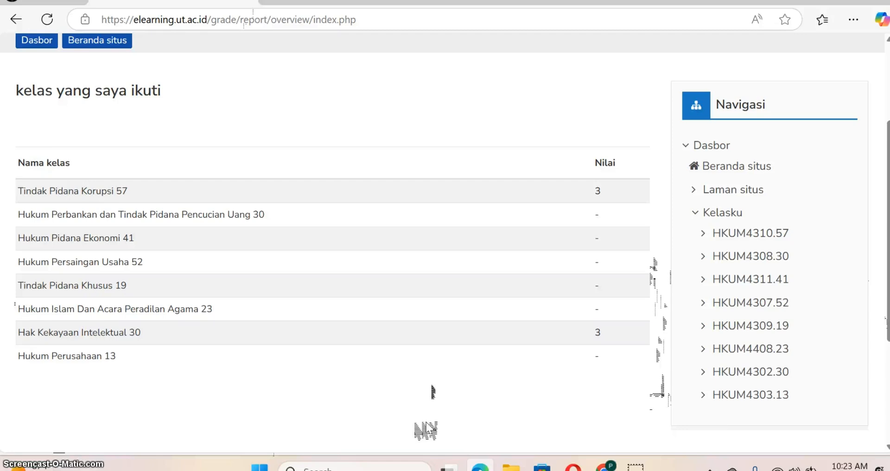
Step: Go through the Dasbor to the Kelasku class overview and examine the completion progress on the course cards
{"action": "scroll", "coordinate": [330, 368], "scroll_direction": "up", "scroll_amount": 3}
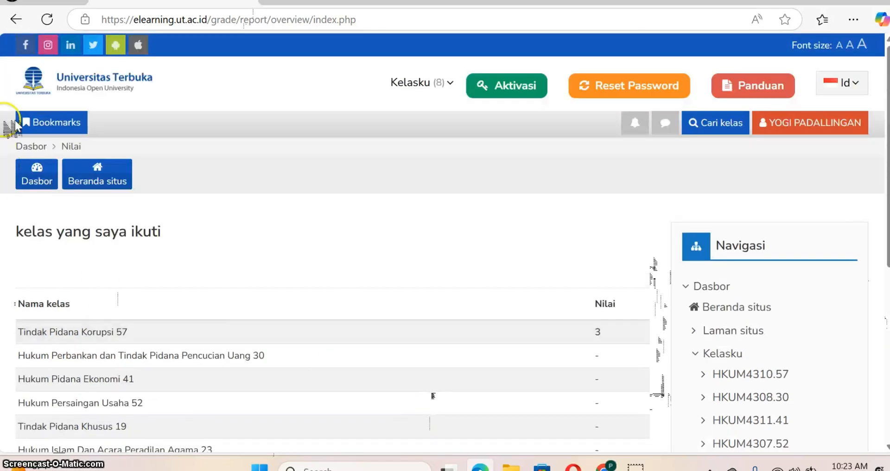
{"action": "left_click", "coordinate": [33, 147]}
{"action": "scroll", "coordinate": [513, 99], "scroll_direction": "down", "scroll_amount": 2}
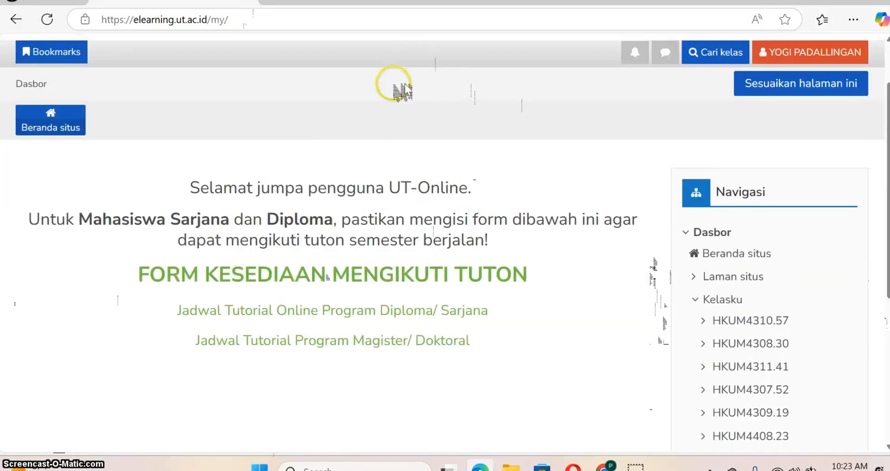
{"action": "scroll", "coordinate": [403, 88], "scroll_direction": "up", "scroll_amount": 2}
{"action": "left_click", "coordinate": [417, 91]}
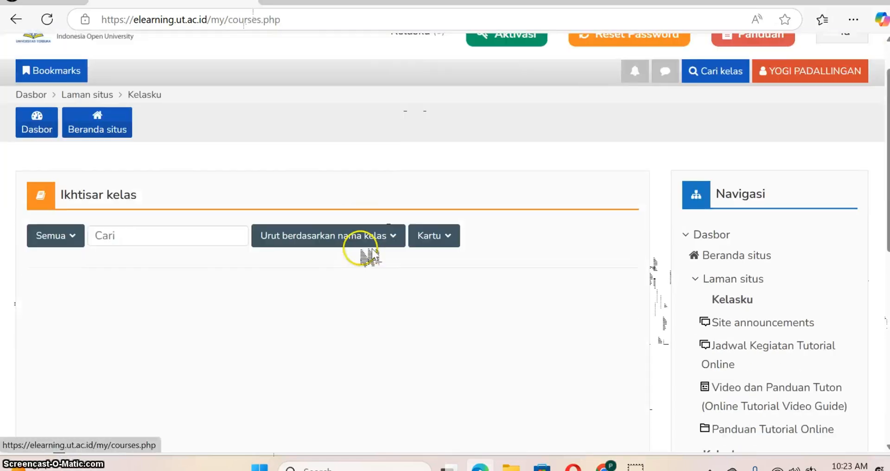
{"action": "scroll", "coordinate": [364, 318], "scroll_direction": "down", "scroll_amount": 3}
{"action": "scroll", "coordinate": [116, 306], "scroll_direction": "down", "scroll_amount": 2}
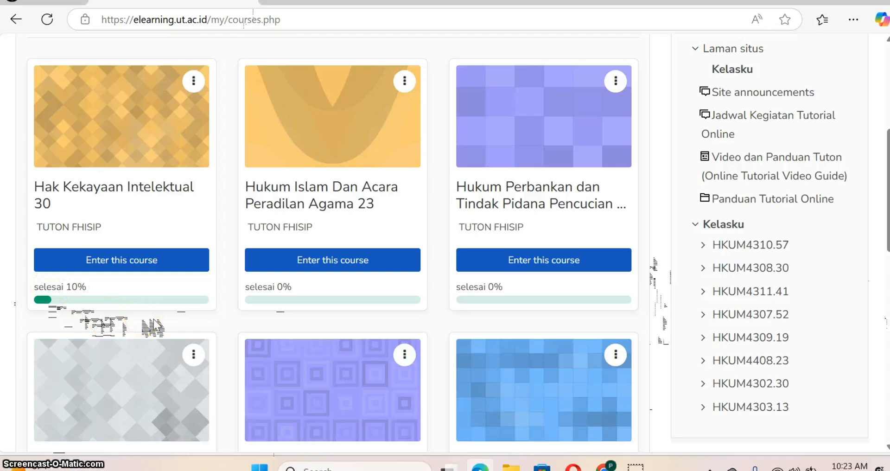
{"action": "left_click", "coordinate": [140, 305]}
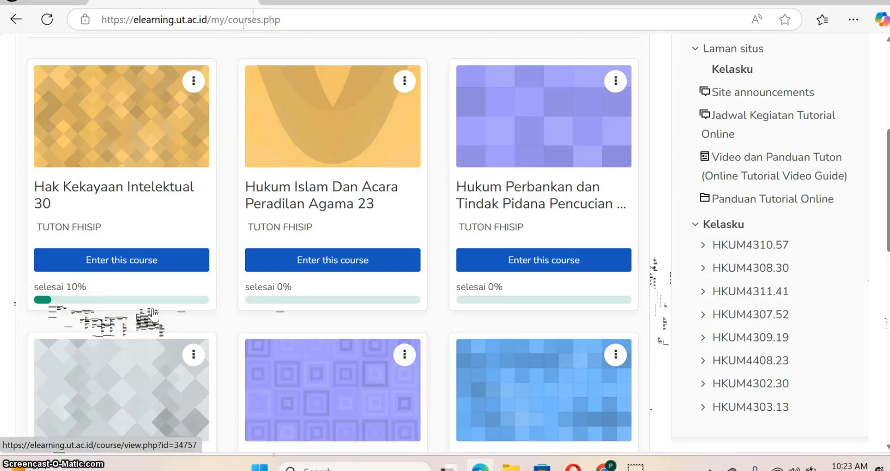
{"action": "left_click", "coordinate": [159, 314]}
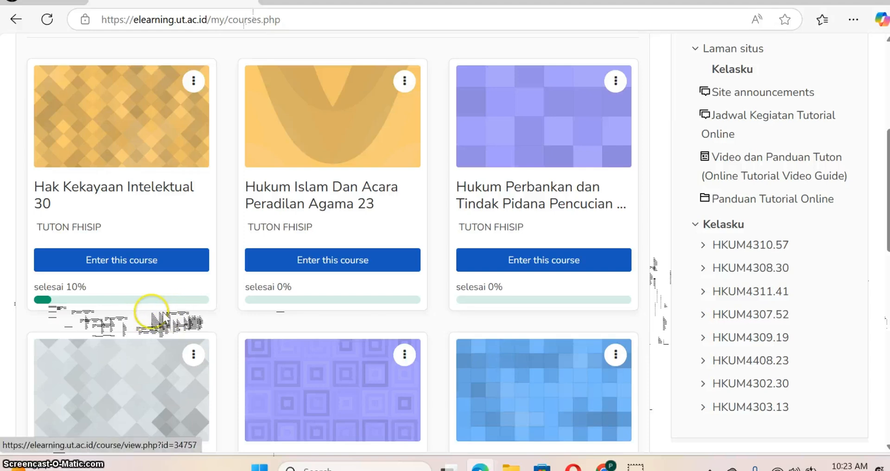
{"action": "left_click", "coordinate": [139, 316]}
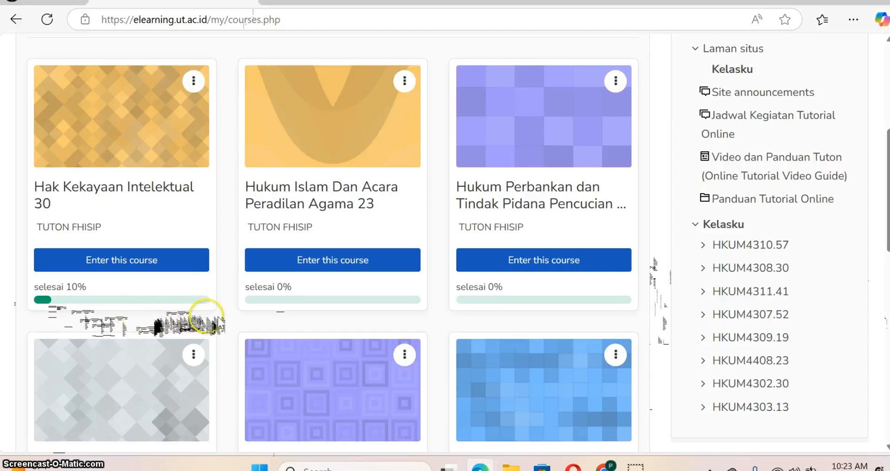
Step: Return to the Dasbor, open Jadwal Tutorial Online Program Diploma/ Sarjana and read the session and assignment schedule
{"action": "scroll", "coordinate": [582, 358], "scroll_direction": "up", "scroll_amount": 6}
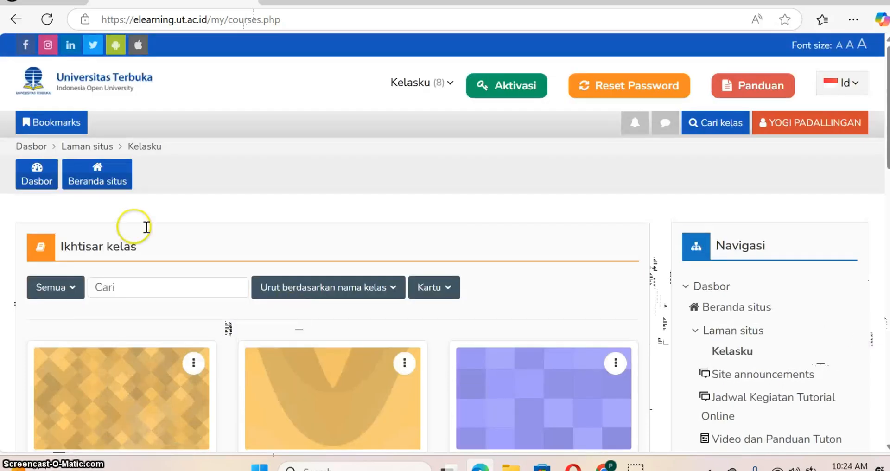
{"action": "left_click", "coordinate": [43, 184]}
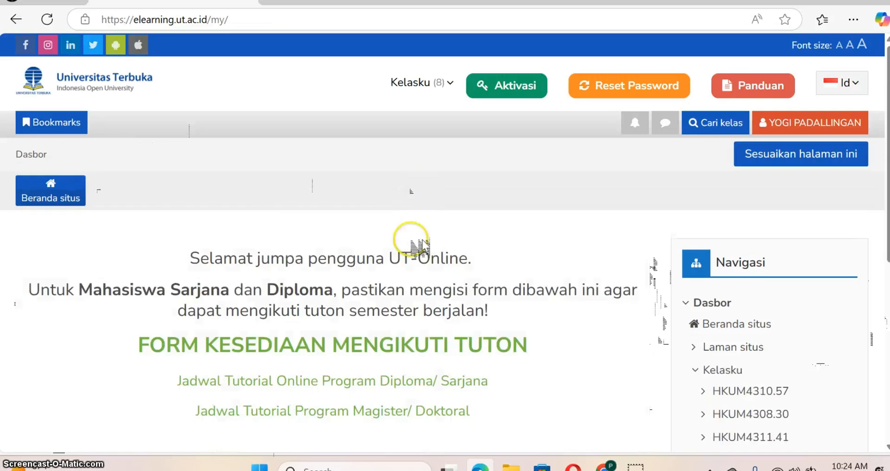
{"action": "scroll", "coordinate": [411, 235], "scroll_direction": "down", "scroll_amount": 4}
{"action": "left_click", "coordinate": [290, 241]}
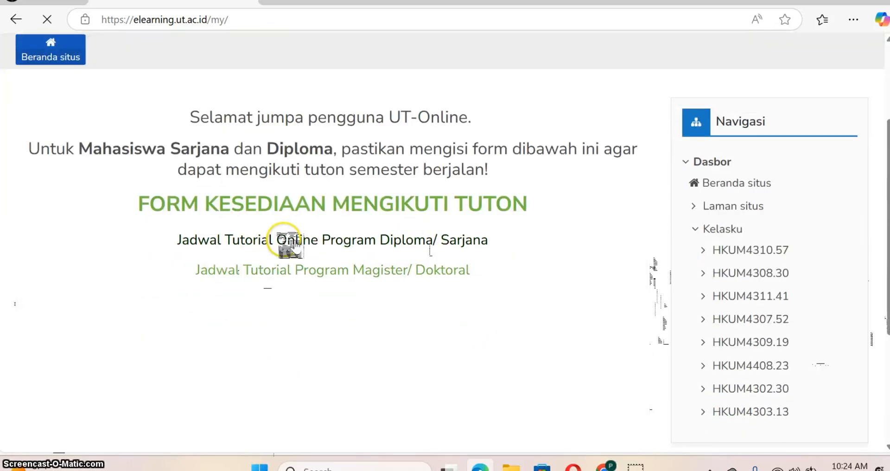
{"action": "scroll", "coordinate": [440, 264], "scroll_direction": "down", "scroll_amount": 6}
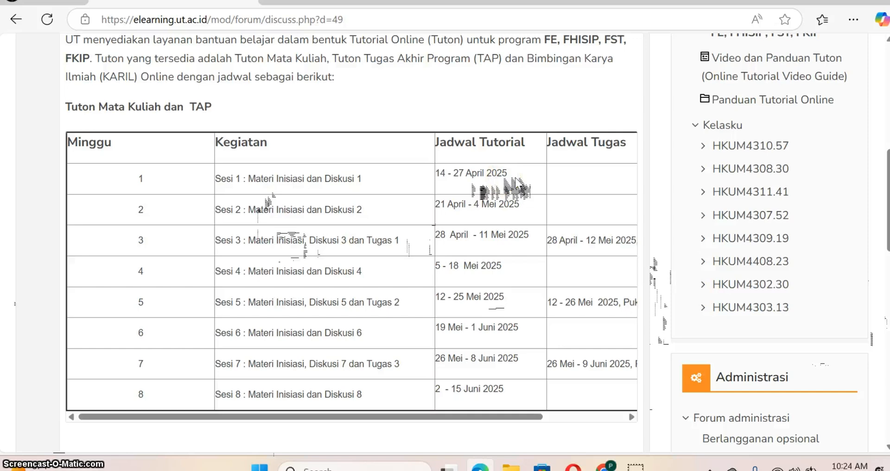
{"action": "left_click", "coordinate": [451, 211]}
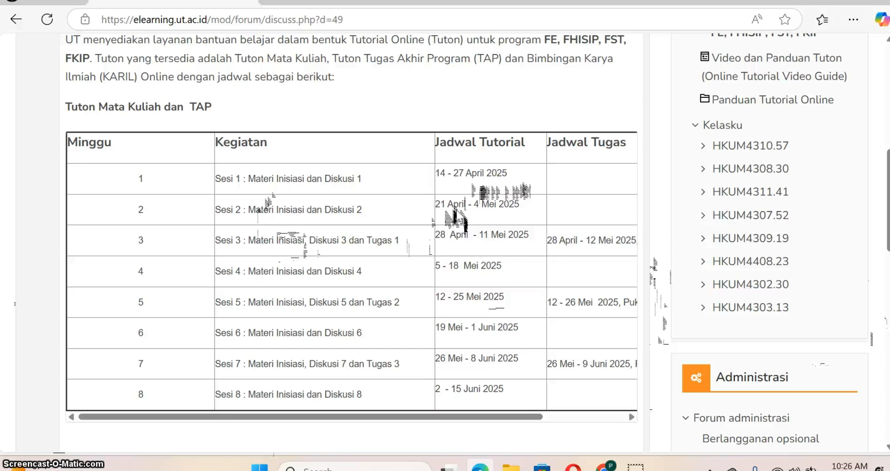
{"action": "scroll", "coordinate": [399, 269], "scroll_direction": "up", "scroll_amount": 6}
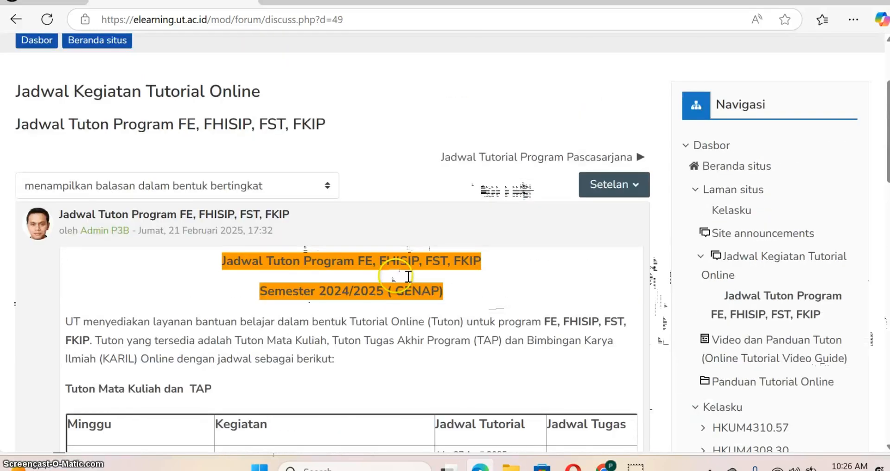
{"action": "scroll", "coordinate": [408, 283], "scroll_direction": "up", "scroll_amount": 3}
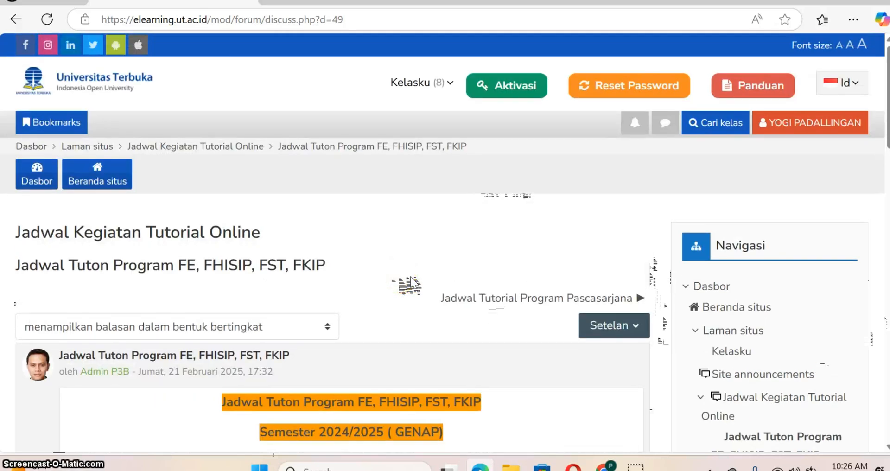